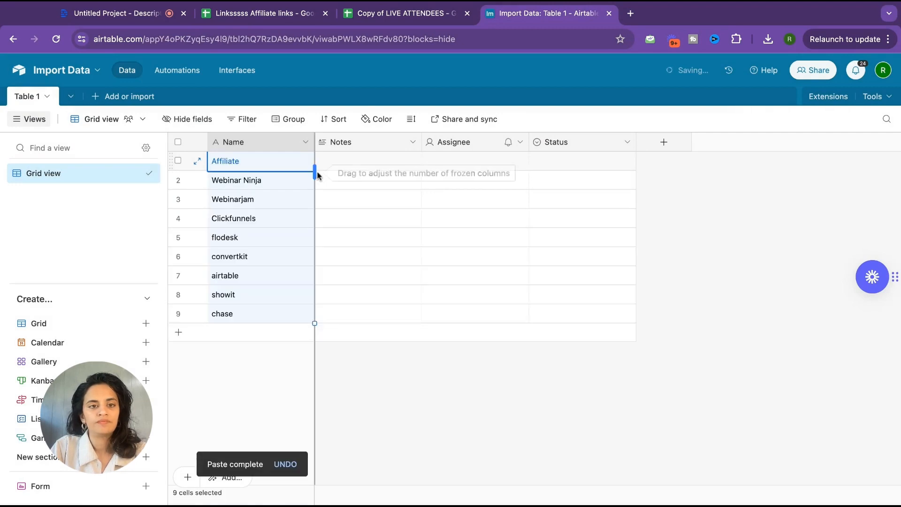
# Step: Copy the Link header cell from the Linksssss Affiliate links spreadsheet into the first Notes cell of Airtable's Table 1
pyautogui.click(274, 18)
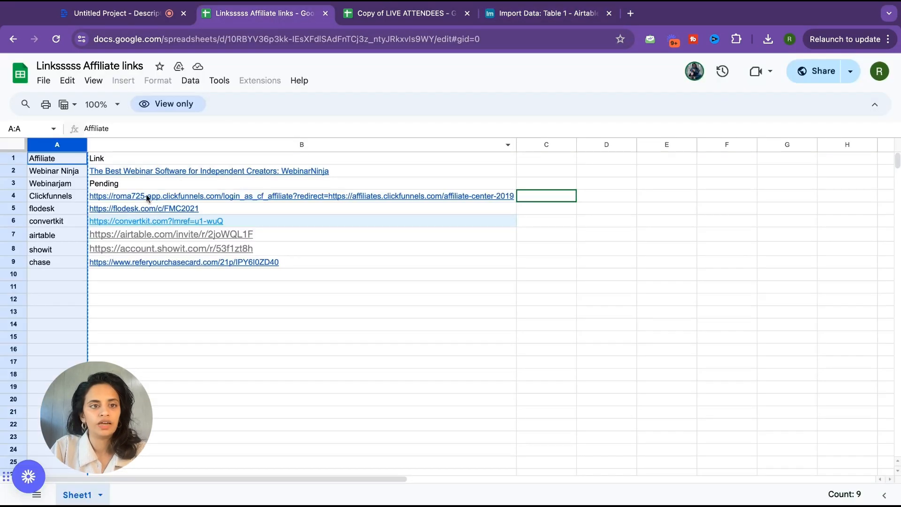
pyautogui.click(157, 158)
pyautogui.press('super+c')
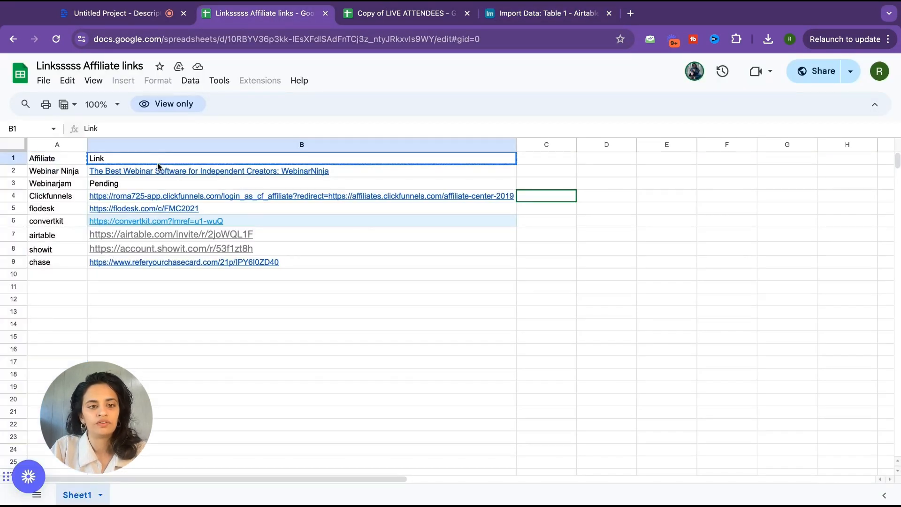
pyautogui.click(561, 11)
pyautogui.click(355, 164)
pyautogui.press('super+v')
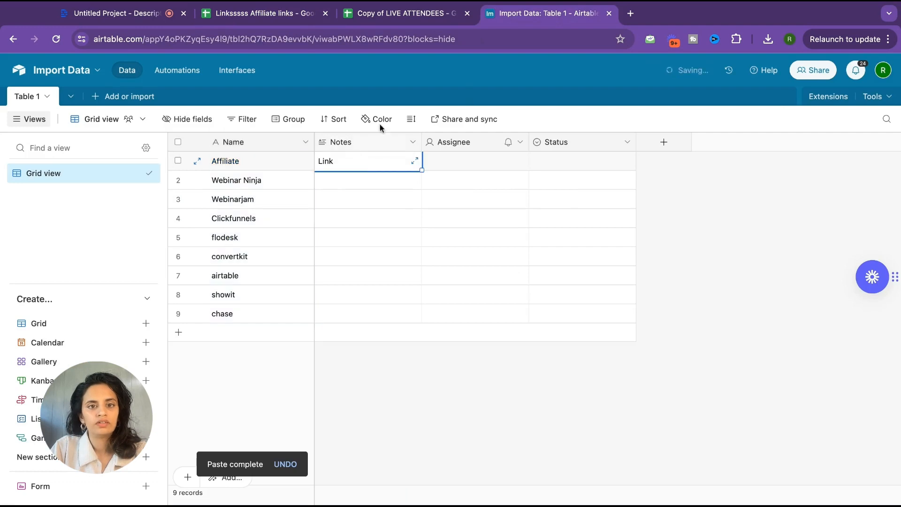
# Step: Copy the whole Link column from the Linksssss Affiliate links spreadsheet and paste it into Airtable's Notes field in Table 1
pyautogui.click(262, 13)
pyautogui.click(259, 144)
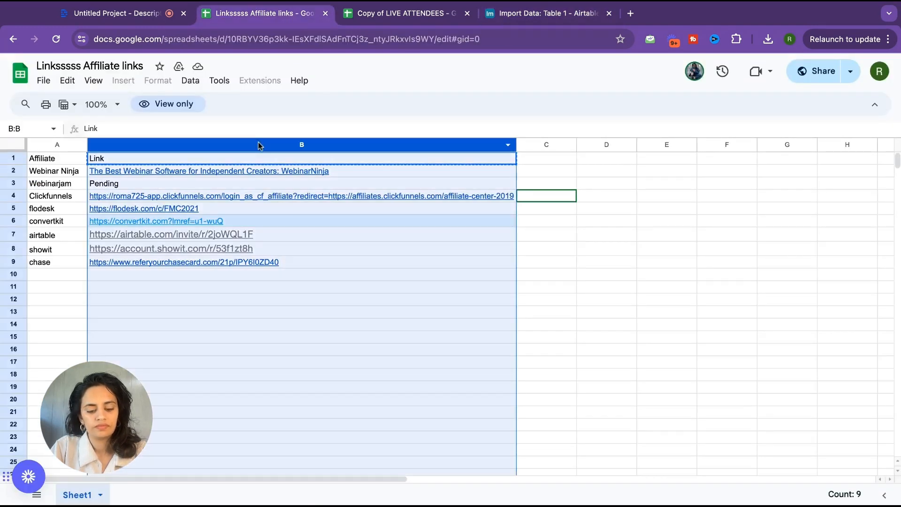
pyautogui.press('super+c')
pyautogui.click(561, 14)
pyautogui.click(376, 144)
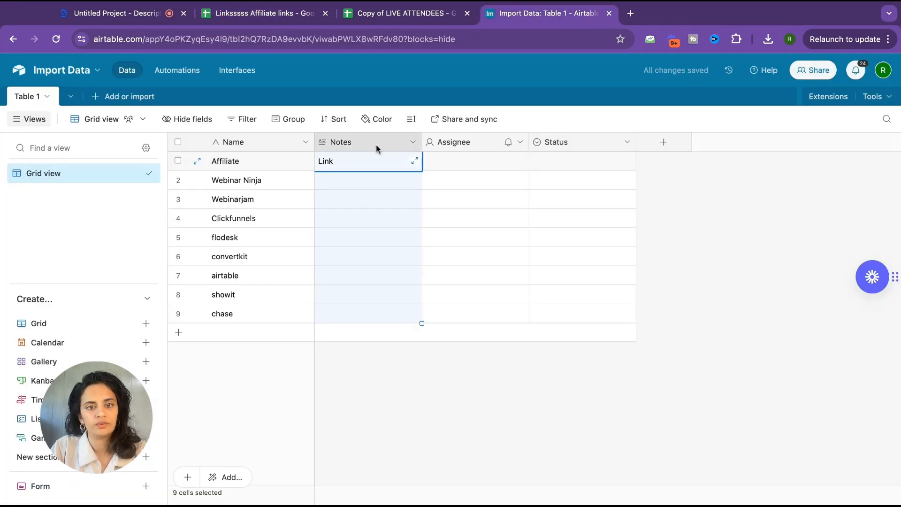
pyautogui.press('super+v')
pyautogui.click(423, 171)
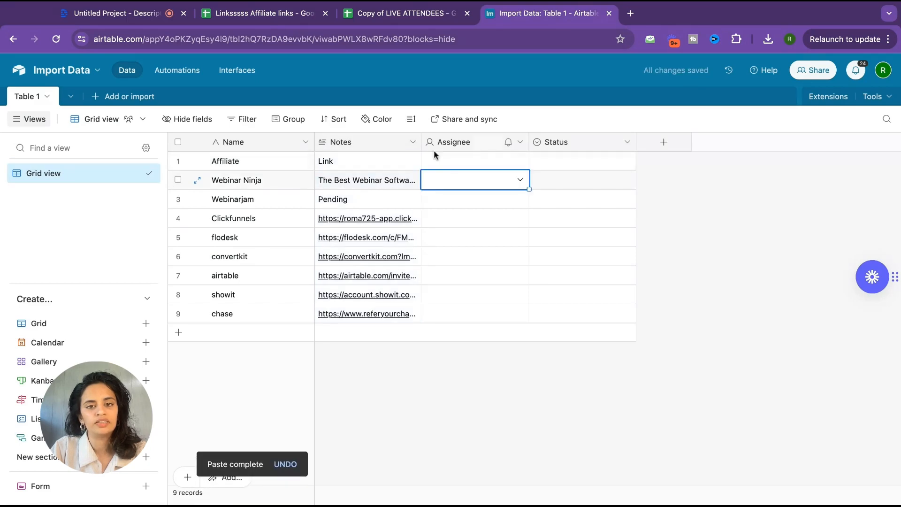
pyautogui.click(262, 19)
pyautogui.click(546, 13)
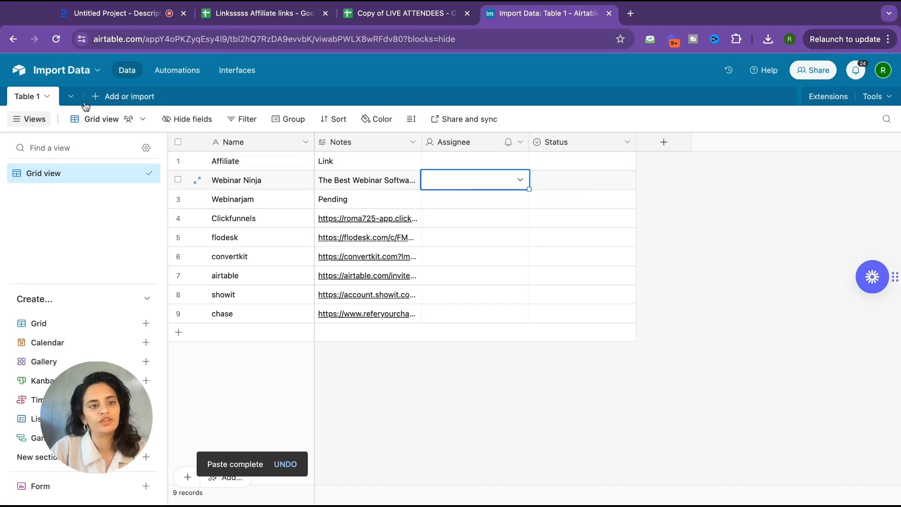
# Step: Add a blank table to the base from scratch and name it Affiliate Links
pyautogui.click(120, 97)
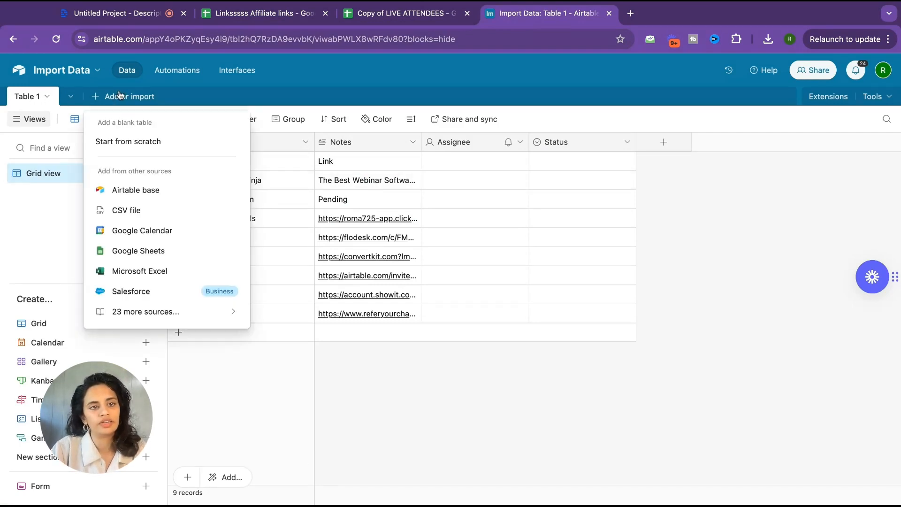
pyautogui.click(123, 142)
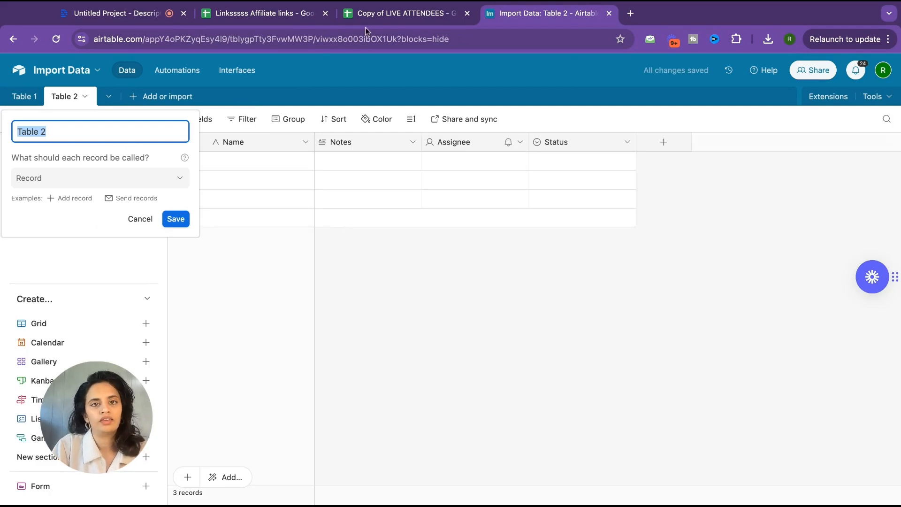
pyautogui.write('Affilia')
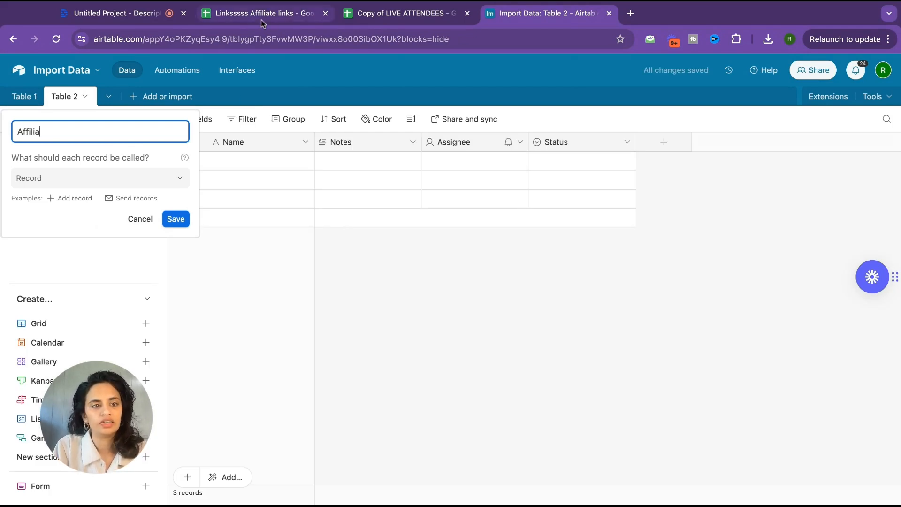
pyautogui.write('te Lin')
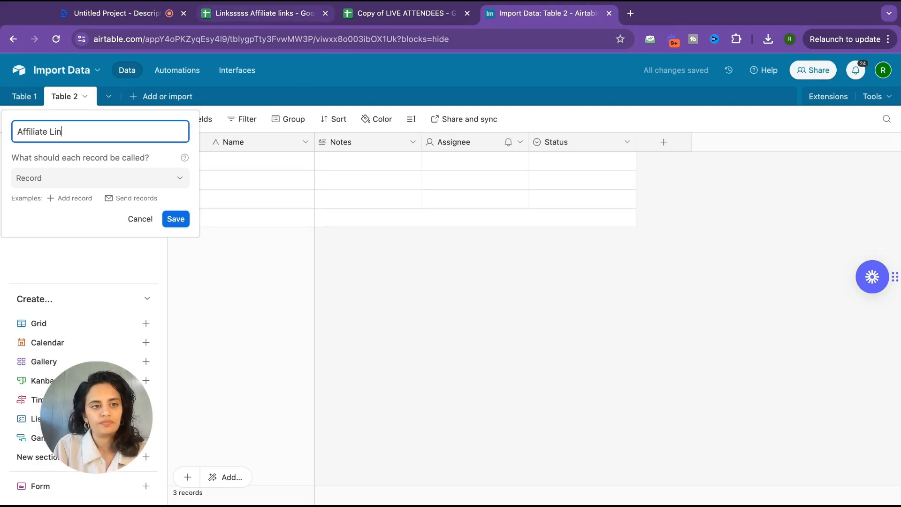
pyautogui.write('ks')
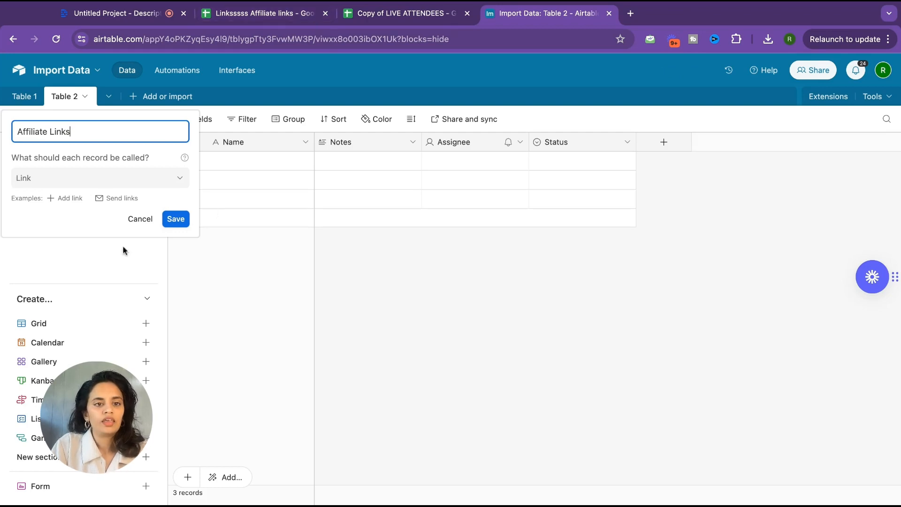
pyautogui.click(176, 219)
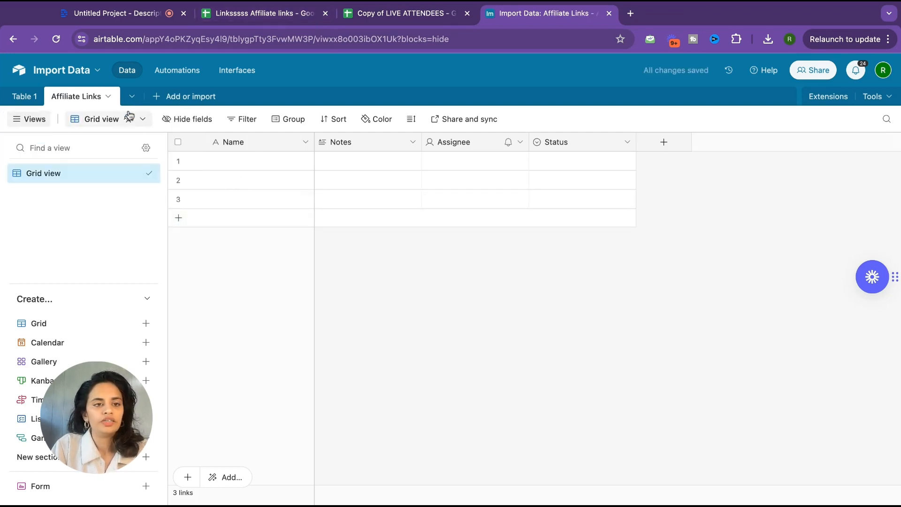
pyautogui.click(109, 97)
pyautogui.moveTo(103, 128)
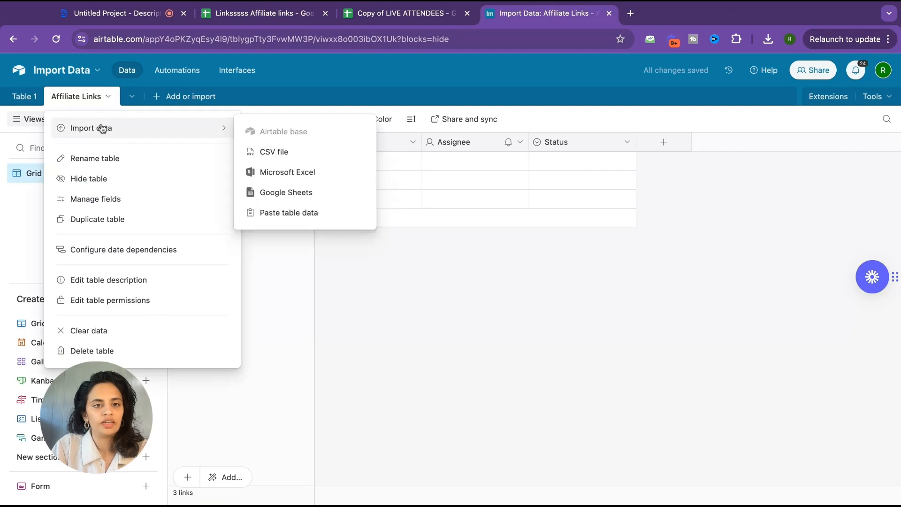
pyautogui.click(276, 194)
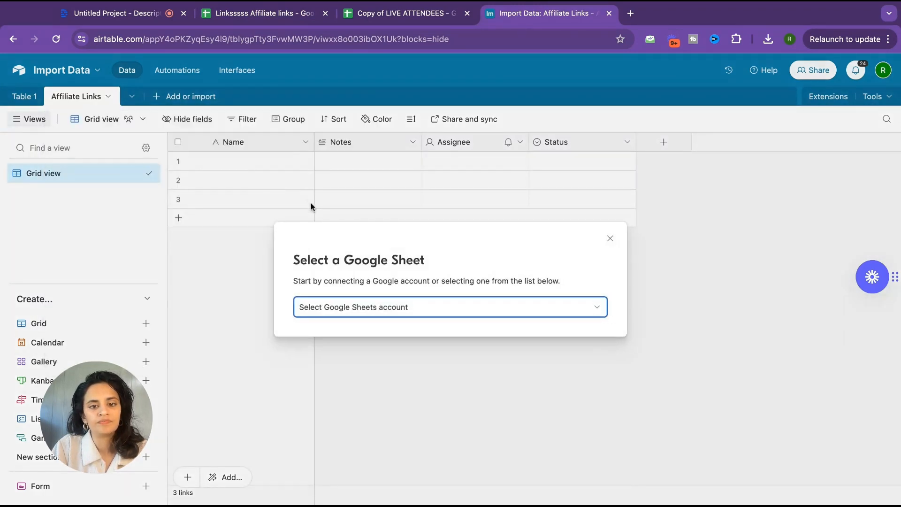
pyautogui.click(370, 304)
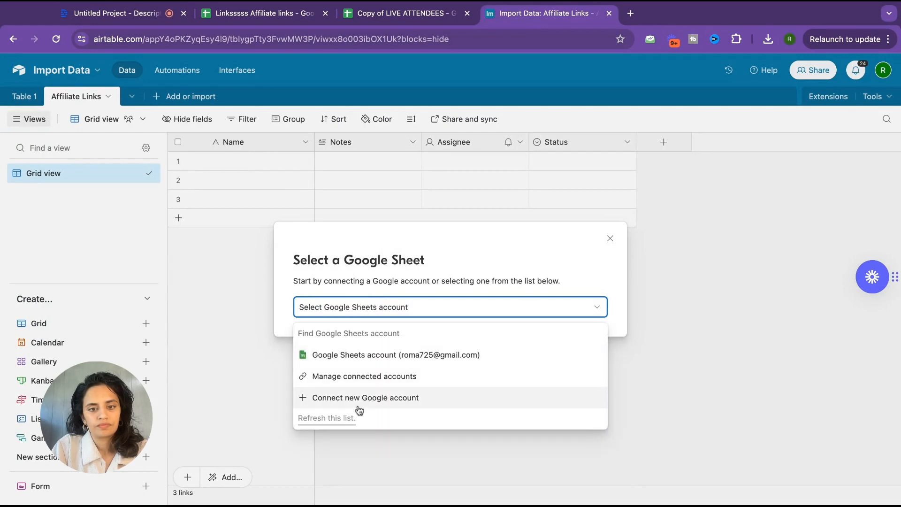
pyautogui.click(380, 359)
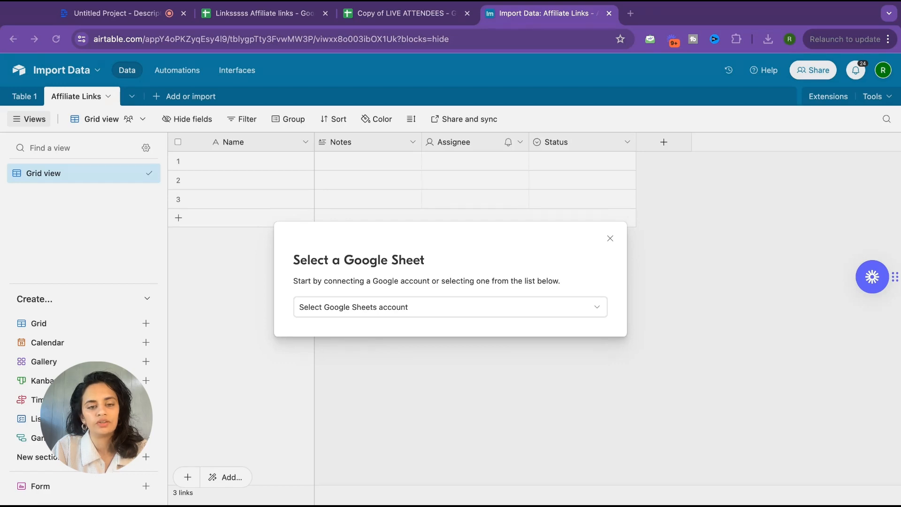
pyautogui.click(107, 100)
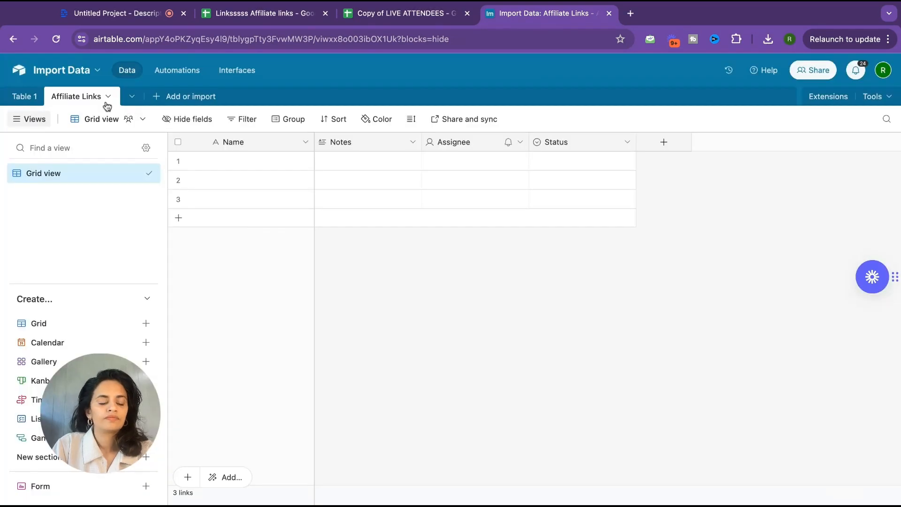
# Step: Load the Linksssss Affiliate links spreadsheet from the connected Google Sheets account for import into the Affiliate Links table
pyautogui.click(107, 97)
pyautogui.moveTo(147, 129)
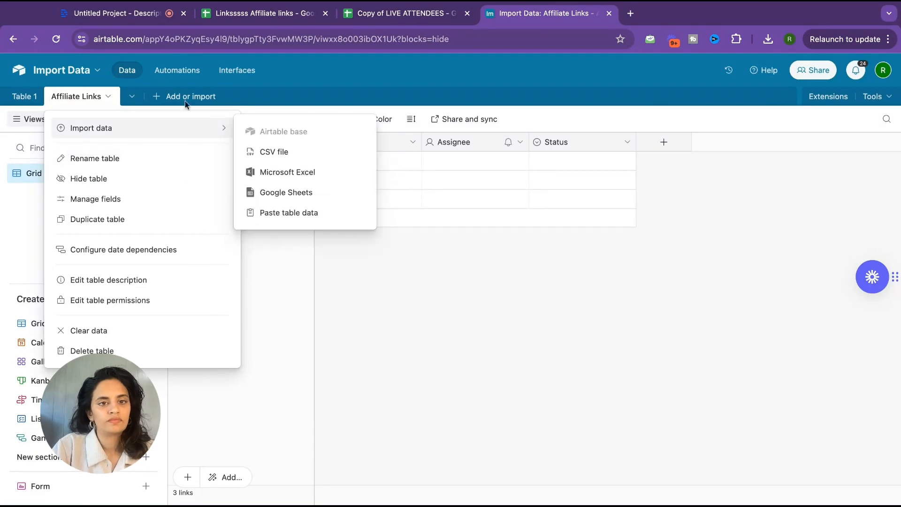
pyautogui.click(281, 192)
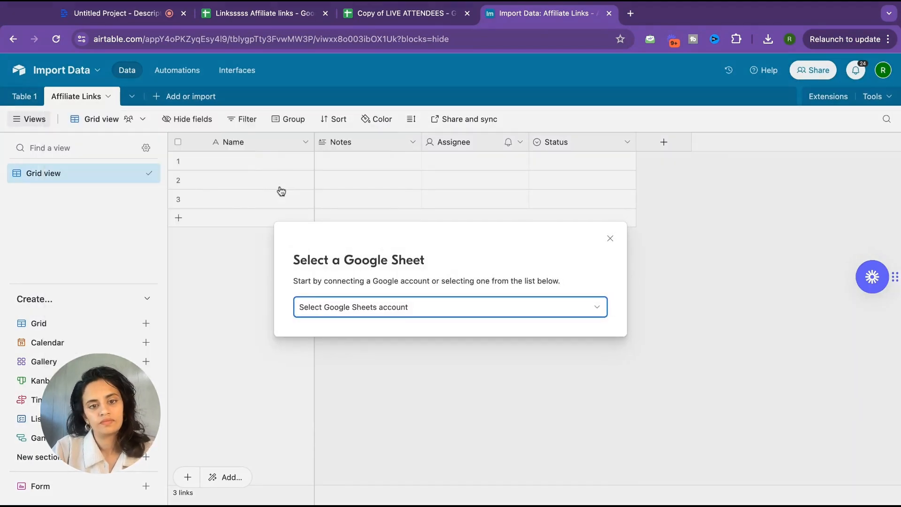
pyautogui.click(417, 307)
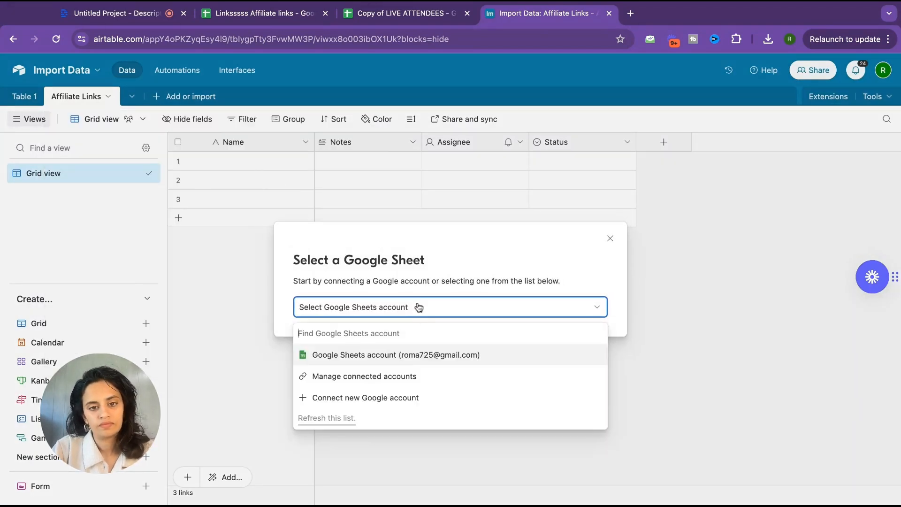
pyautogui.click(403, 364)
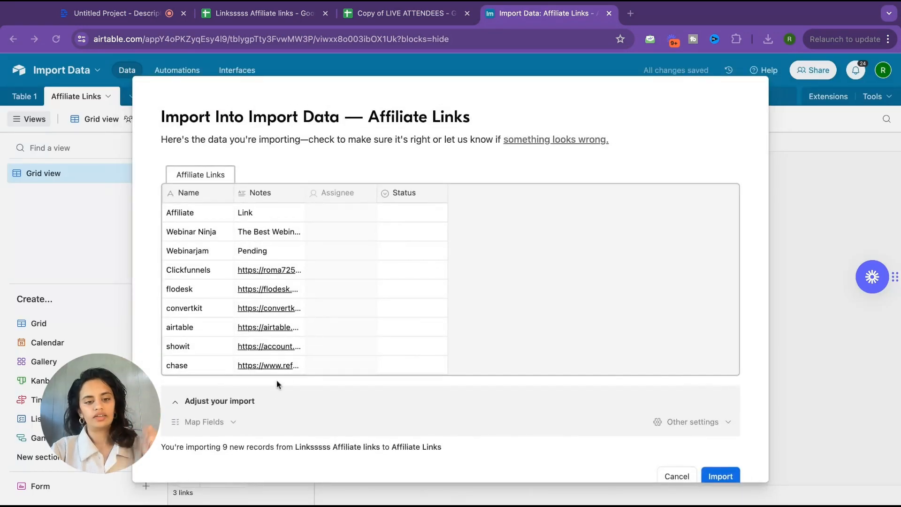
# Step: Review the field mapping of Affiliate to Name and Link to Notes, and run the import
pyautogui.click(207, 421)
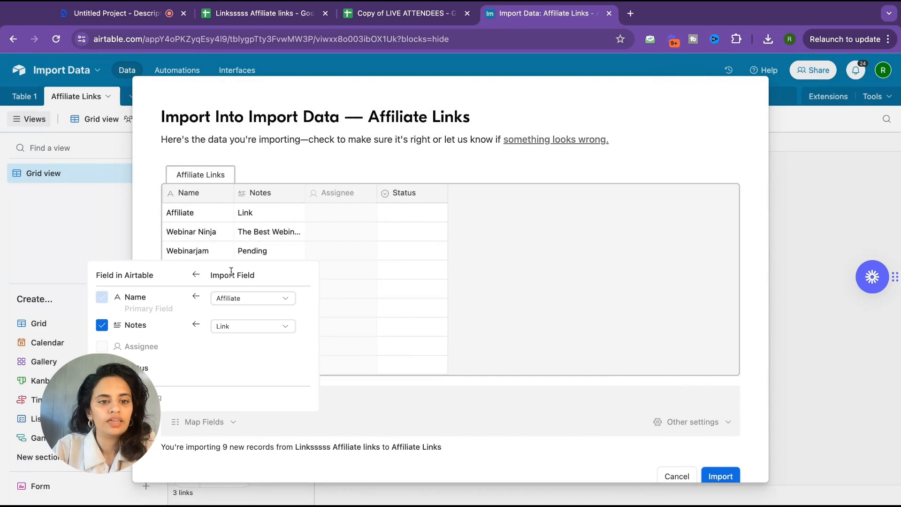
pyautogui.click(381, 423)
pyautogui.click(733, 479)
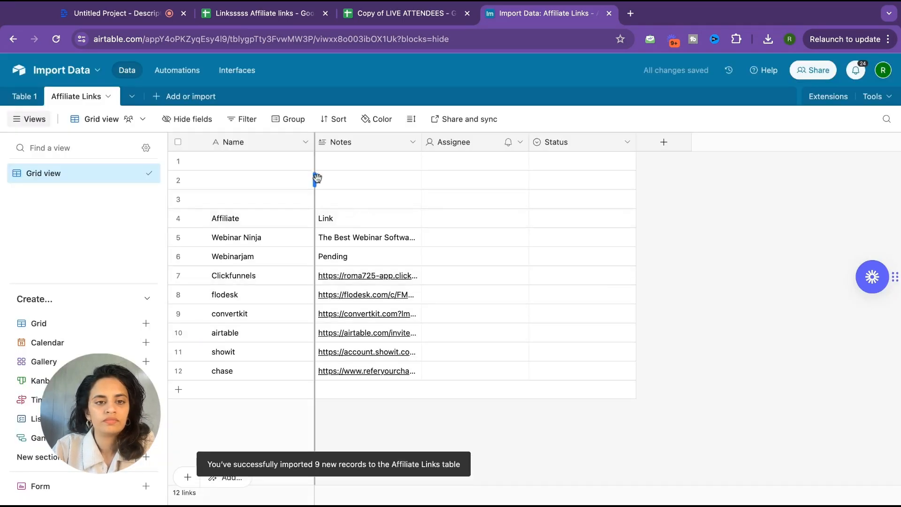
# Step: Delete the three empty records above the imported data in the Affiliate Links table
pyautogui.click(270, 215)
pyautogui.click(179, 161)
pyautogui.click(179, 179)
pyautogui.click(178, 199)
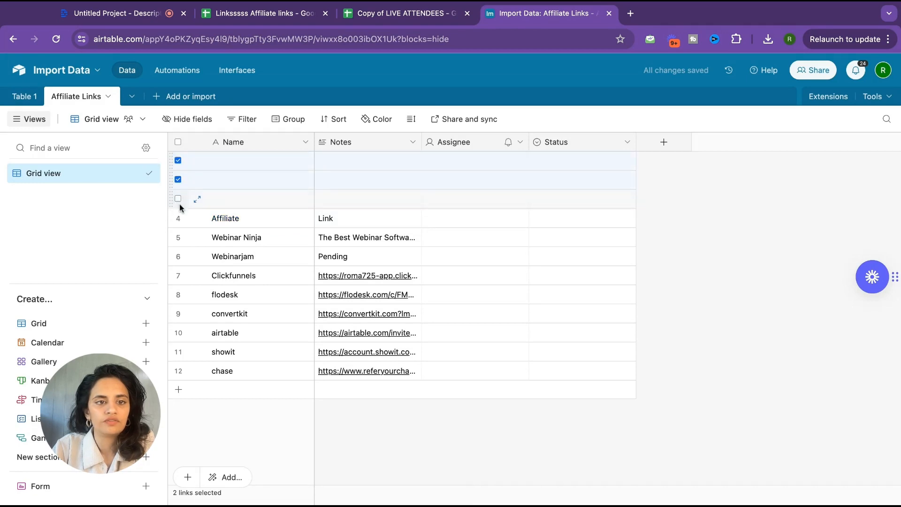
pyautogui.rightClick(179, 203)
pyautogui.click(202, 252)
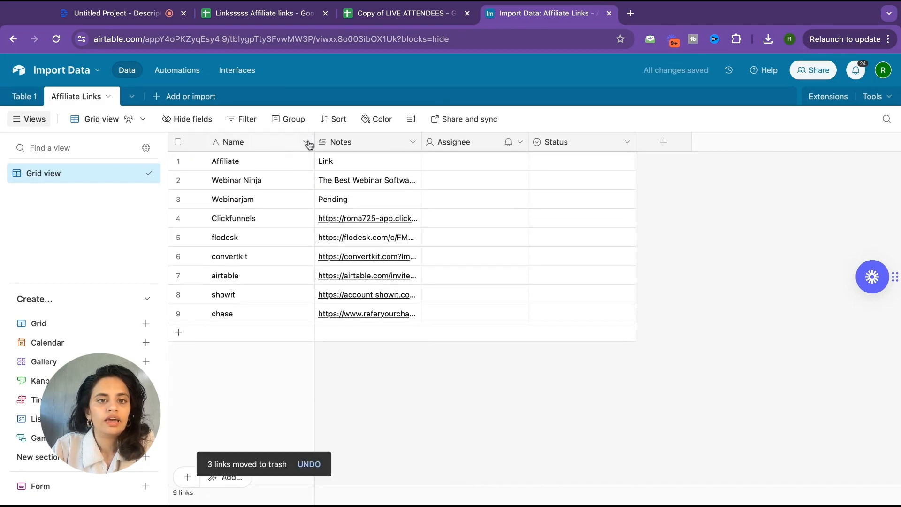
# Step: Rename the primary Name field to "affiliate name" and save it
pyautogui.click(357, 167)
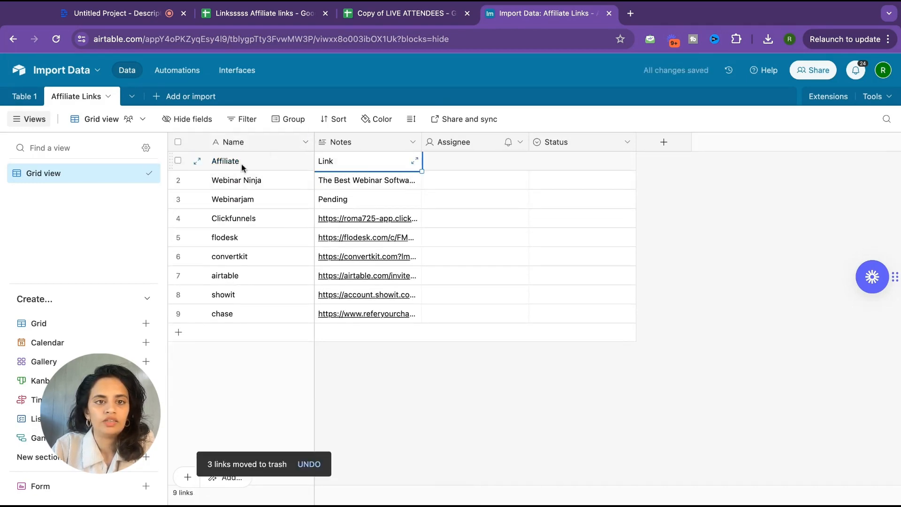
pyautogui.click(248, 161)
pyautogui.click(304, 142)
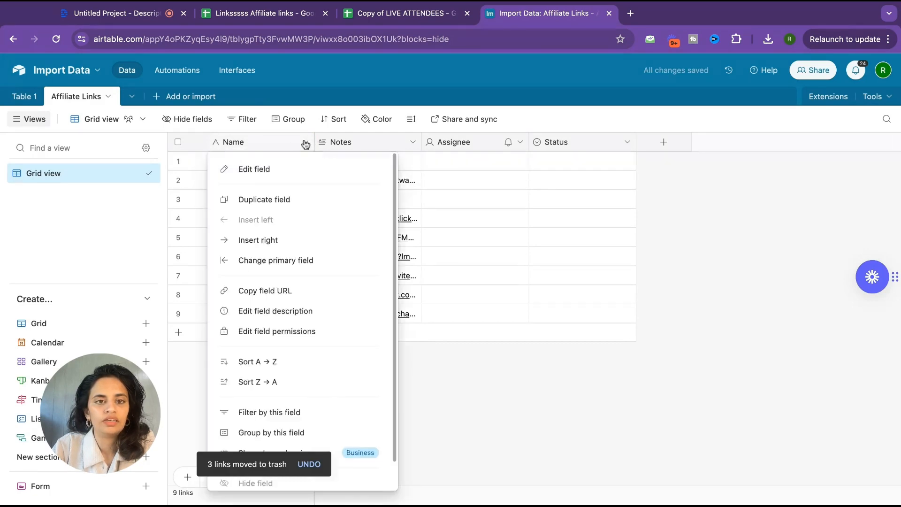
pyautogui.click(289, 174)
pyautogui.click(278, 170)
pyautogui.doubleClick(278, 170)
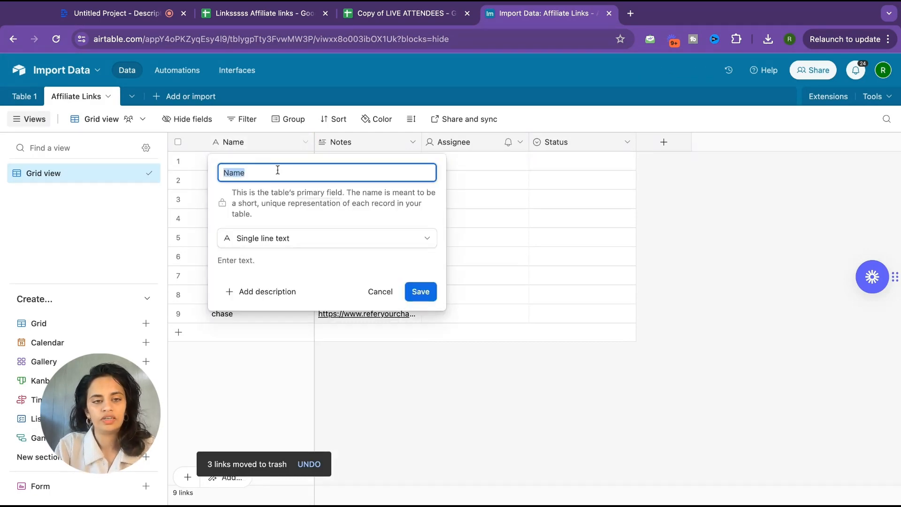
pyautogui.press('BackSpace')
pyautogui.write('affiliat')
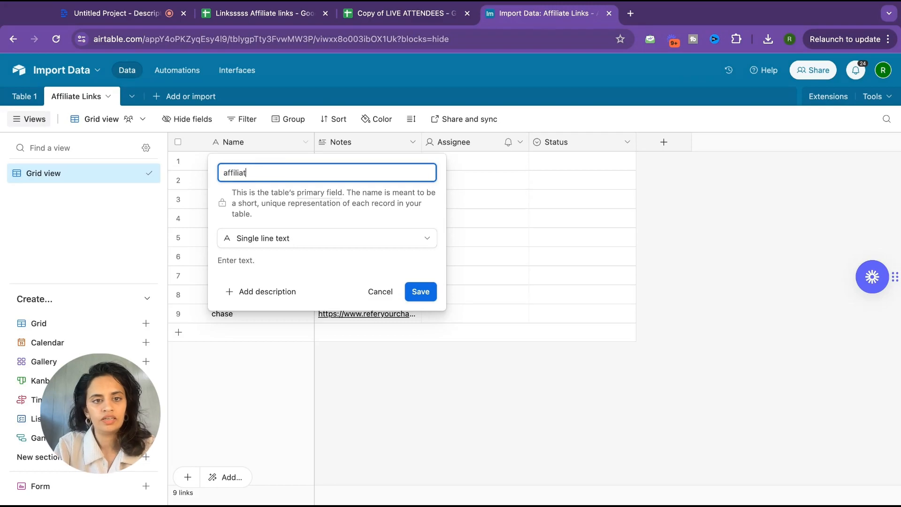
pyautogui.write('e name')
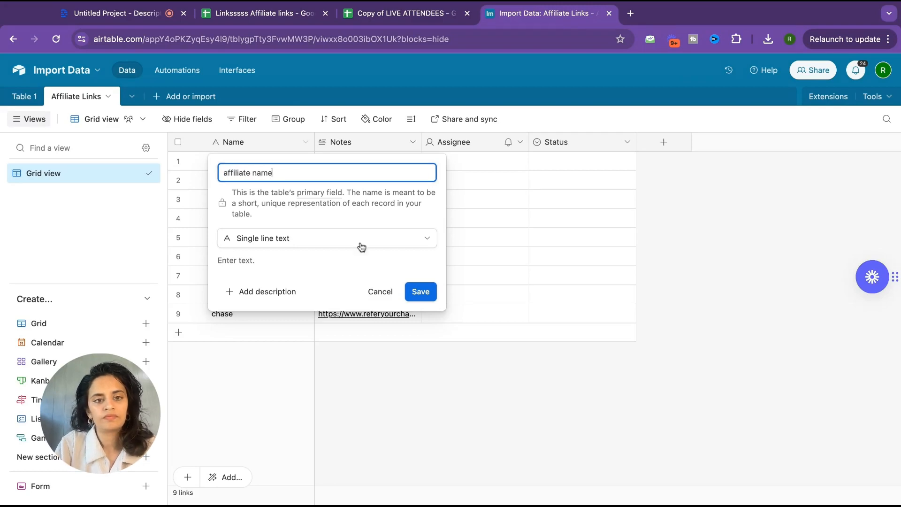
pyautogui.click(429, 293)
# Step: Examine the imported entries in the Notes field, including the link cells from the Clickfunnels row down to chase
pyautogui.click(348, 186)
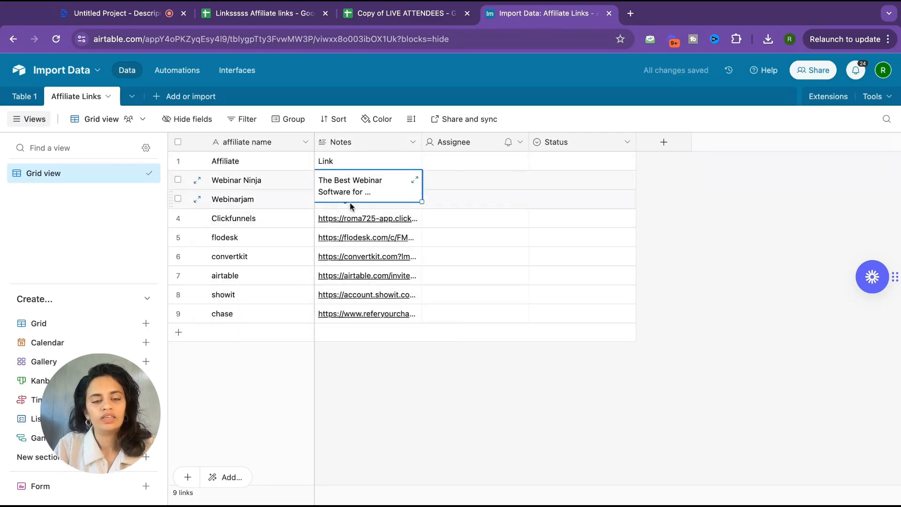
pyautogui.click(351, 204)
pyautogui.click(393, 179)
pyautogui.click(414, 142)
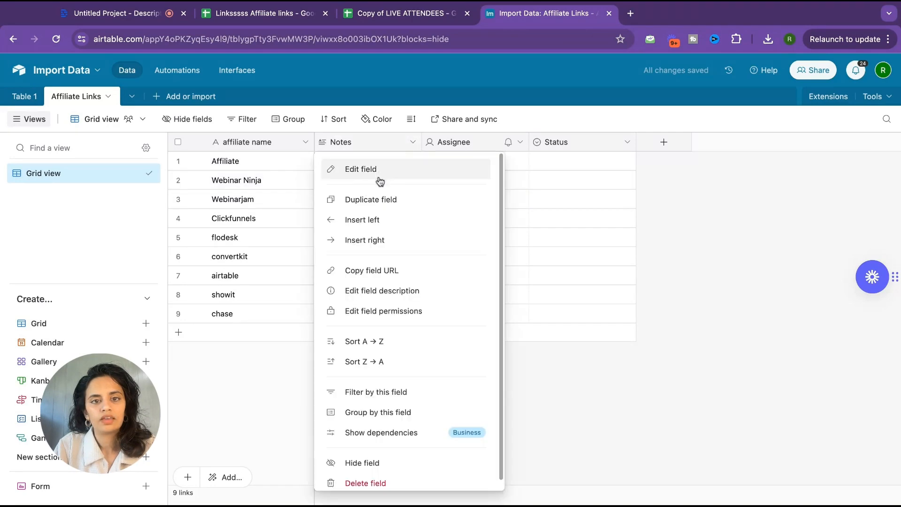
pyautogui.click(517, 263)
pyautogui.click(390, 220)
pyautogui.hotkey('shift', 'Down')
pyautogui.hotkey('shift', 'Down')
pyautogui.hotkey('shift', 'Down')
pyautogui.hotkey('shift', 'Down')
pyautogui.hotkey('shift', 'Down')
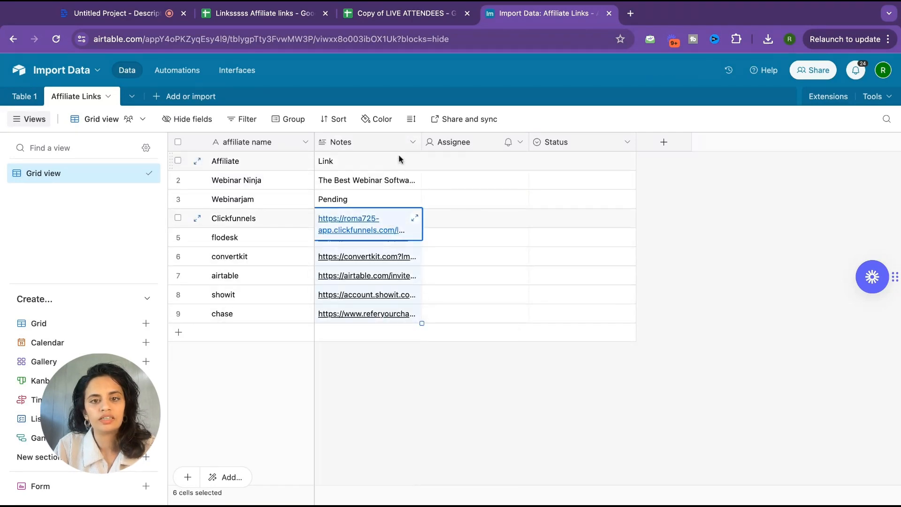
# Step: Rename the Notes field to "url", change its type to URL, and fit the column width to its links
pyautogui.click(412, 142)
pyautogui.click(402, 112)
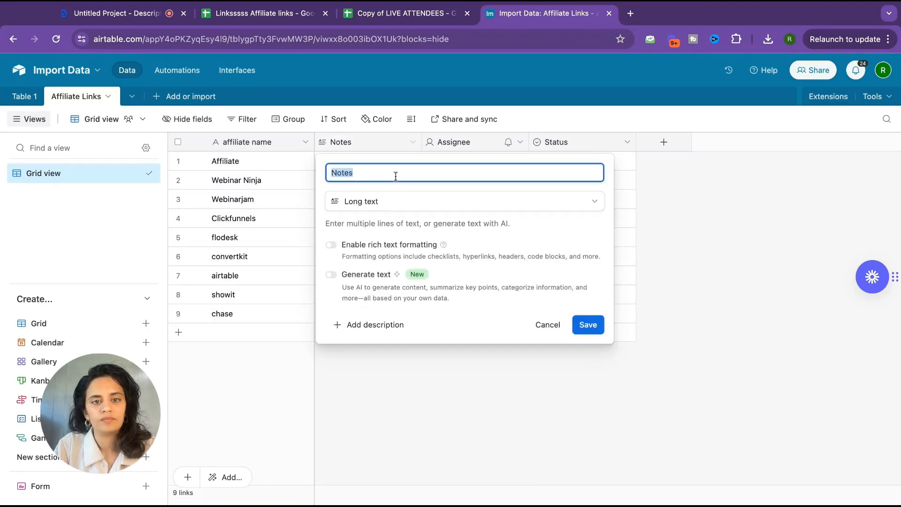
pyautogui.write('url')
pyautogui.click(396, 201)
pyautogui.write('url')
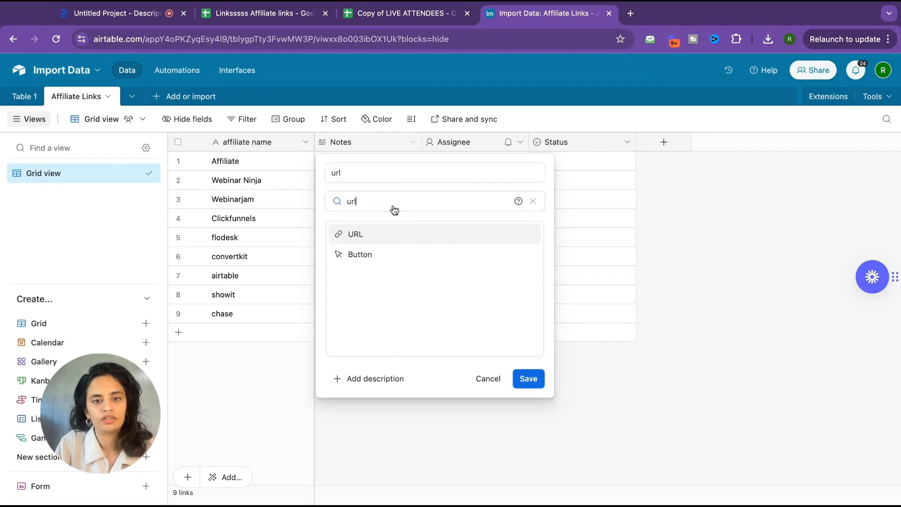
pyautogui.click(413, 236)
pyautogui.click(535, 271)
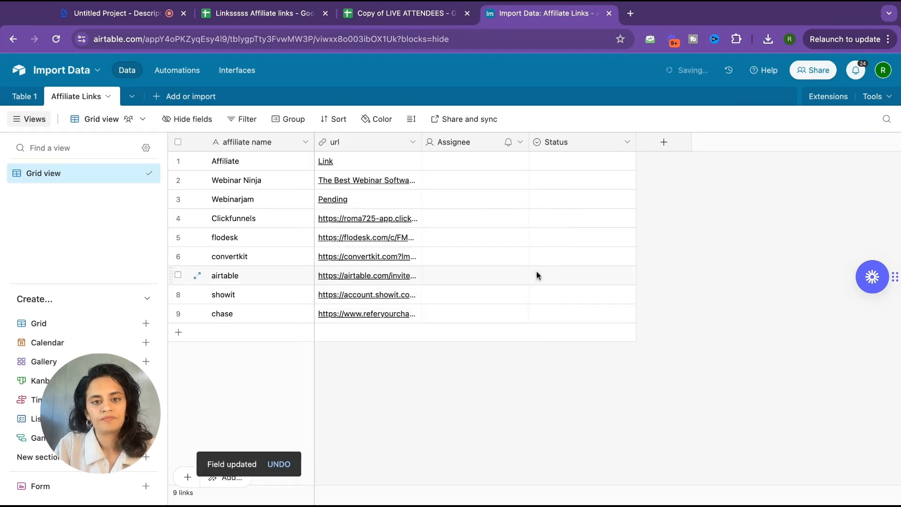
pyautogui.doubleClick(421, 136)
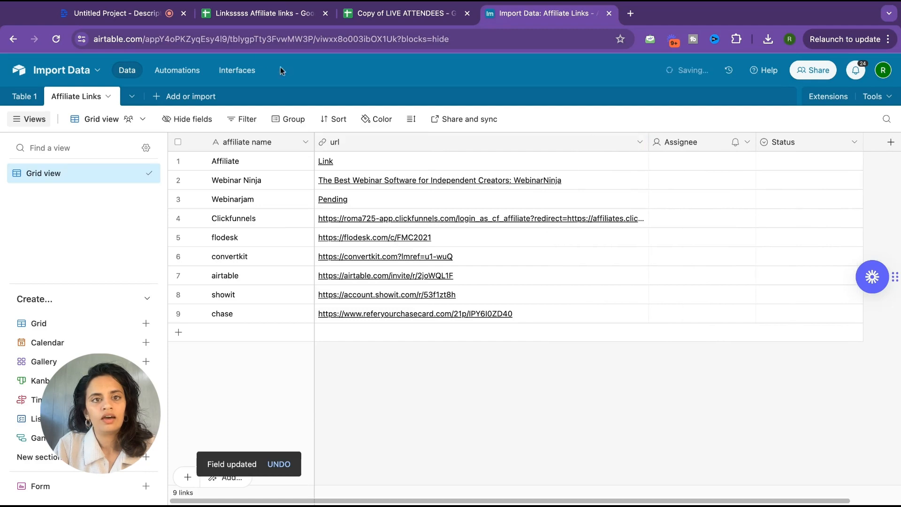
# Step: Switch to the Linksssss Affiliate links sheet to check the original Webinar Ninja and airtable link cells, and glance at the LIVE ATTENDEES sheet
pyautogui.click(263, 13)
pyautogui.click(229, 181)
pyautogui.click(228, 172)
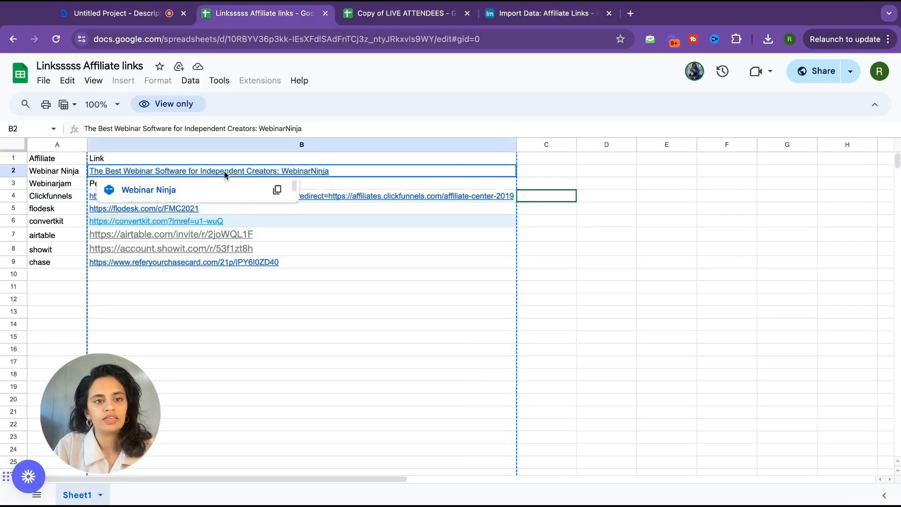
pyautogui.click(444, 233)
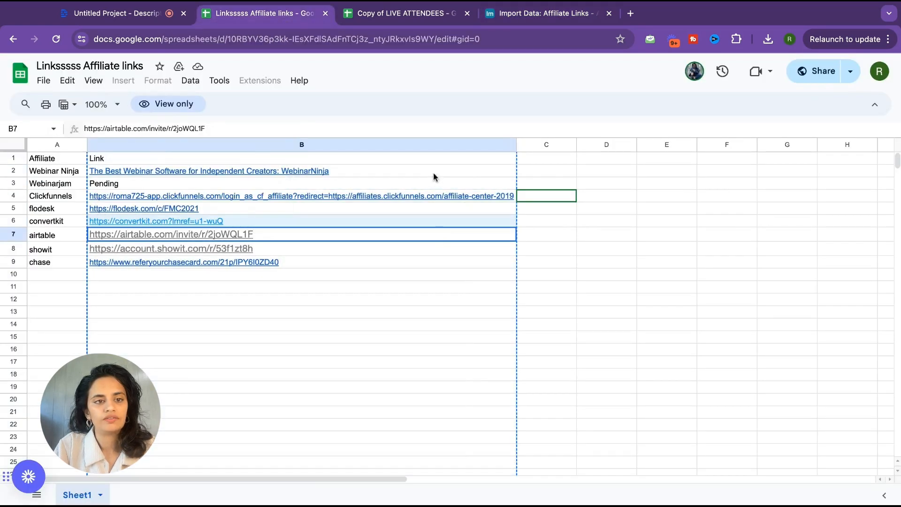
pyautogui.click(310, 175)
pyautogui.click(403, 15)
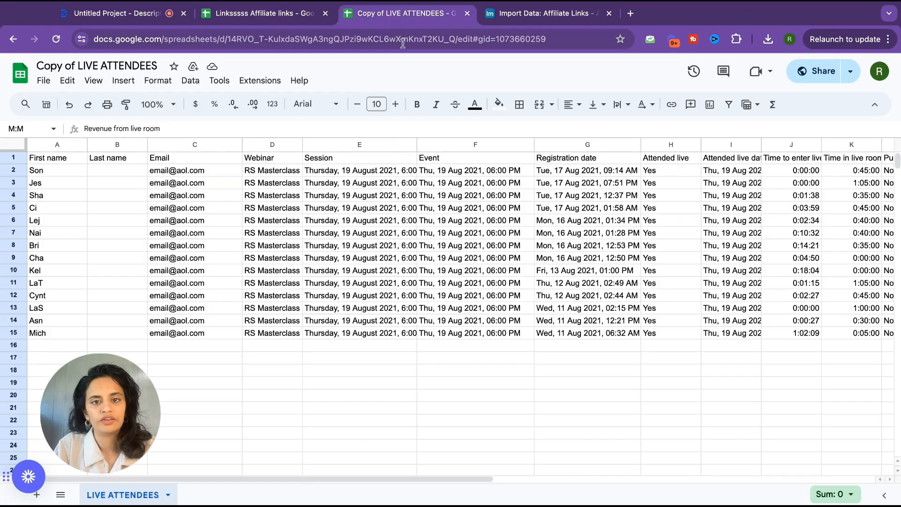
# Step: Switch to Airtable and test the url links of the Webinar Ninja, Webinarjam and Clickfunnels records, returning to the Affiliate Links table
pyautogui.click(525, 22)
pyautogui.click(362, 187)
pyautogui.click(364, 184)
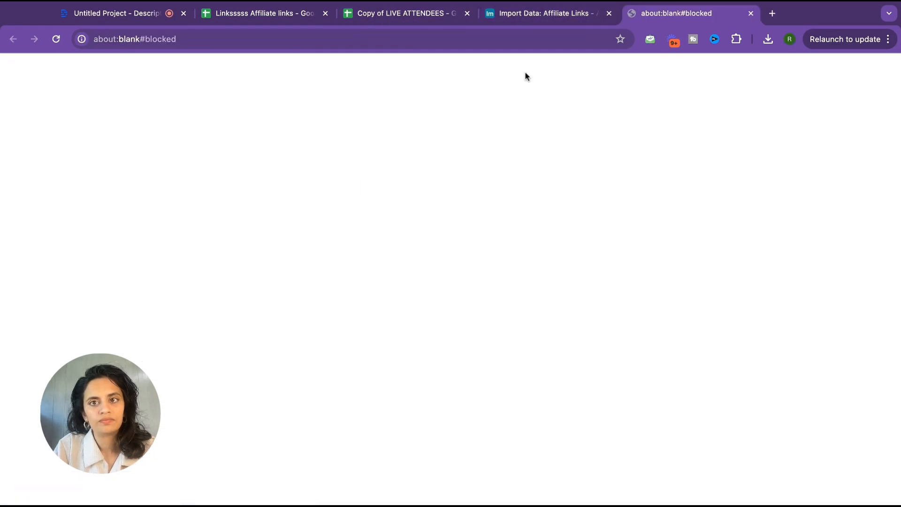
pyautogui.click(570, 17)
pyautogui.click(427, 206)
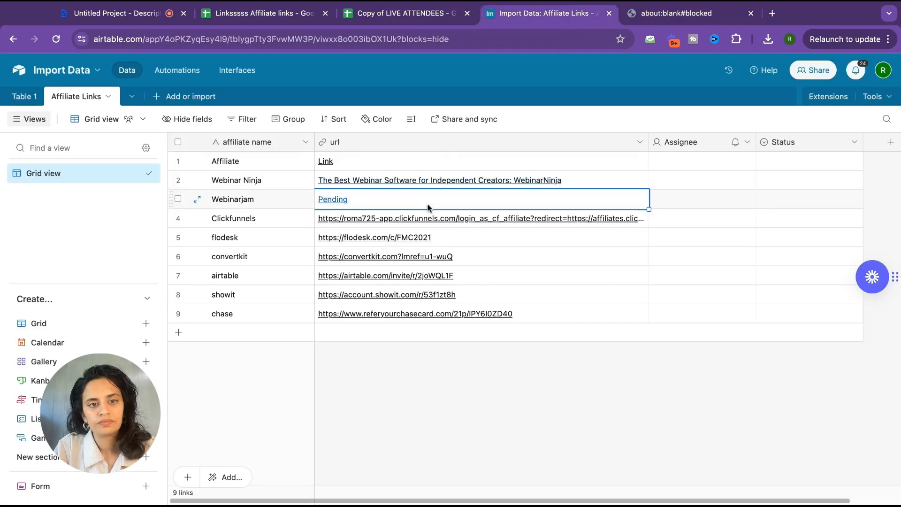
pyautogui.click(329, 199)
pyautogui.hotkey('ctrl', 'shift', 'Tab')
pyautogui.click(439, 225)
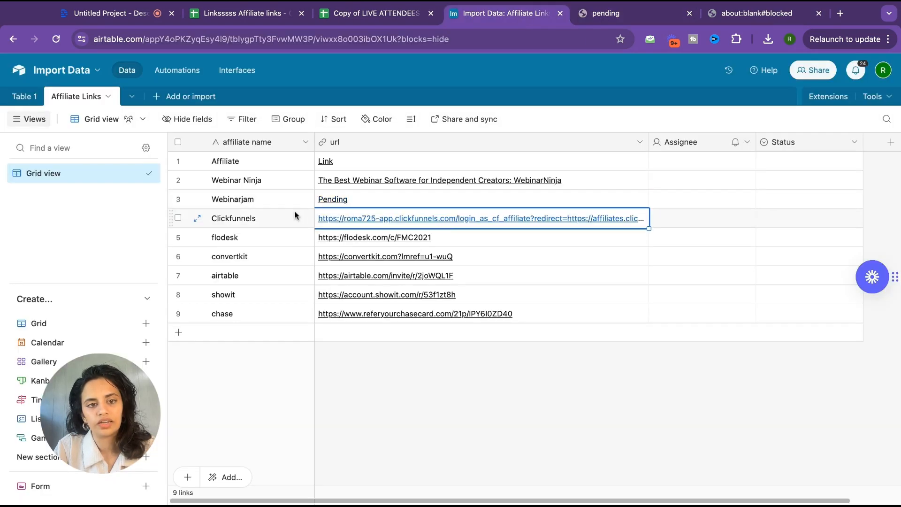
pyautogui.click(369, 222)
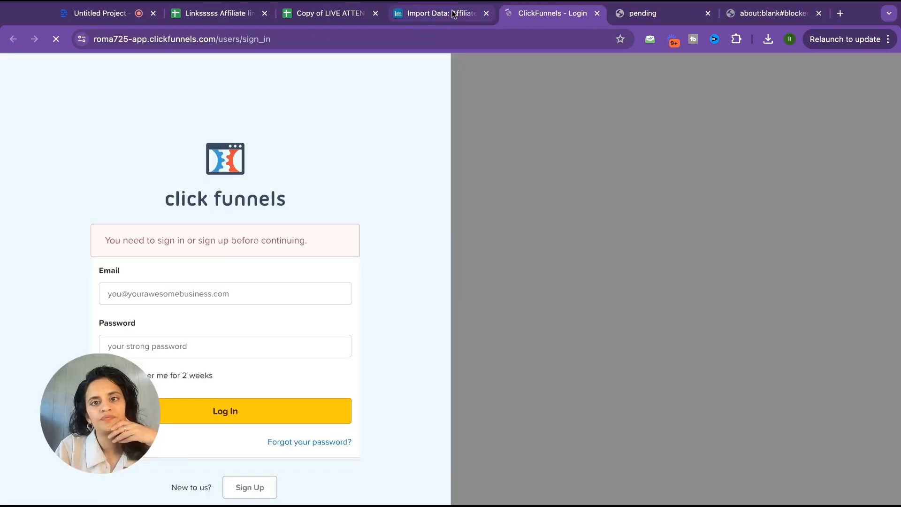
pyautogui.click(453, 13)
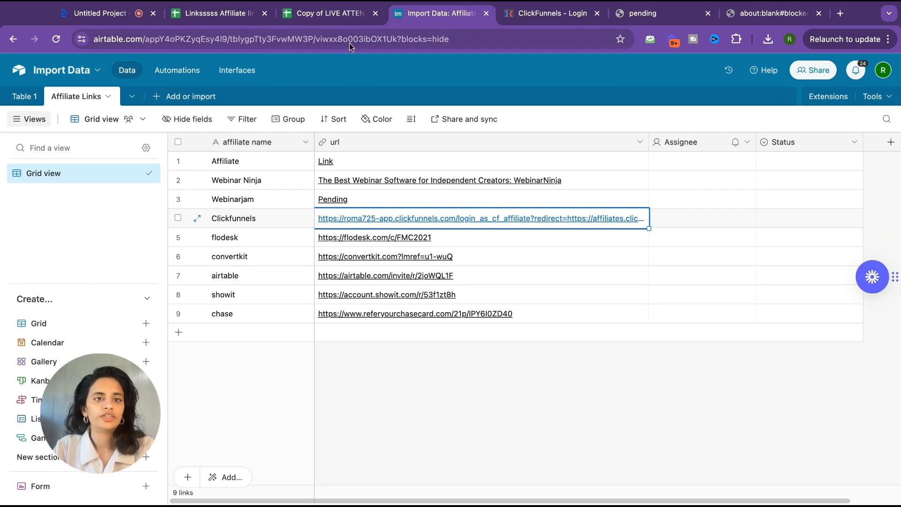
# Step: View the sources for adding a table, inspect the attendee data in the Copy of LIVE ATTENDEES sheet, and return to Airtable
pyautogui.click(169, 97)
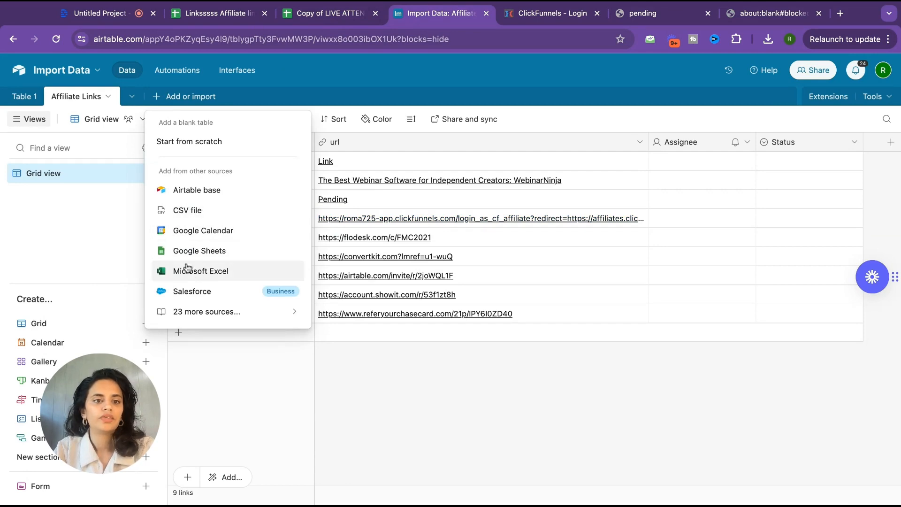
pyautogui.click(323, 13)
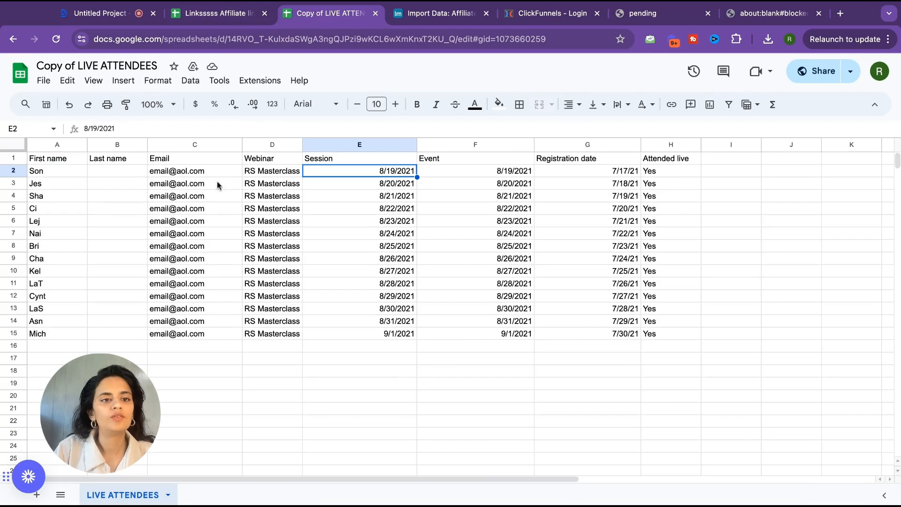
pyautogui.moveTo(63, 158); pyautogui.dragTo(671, 296)
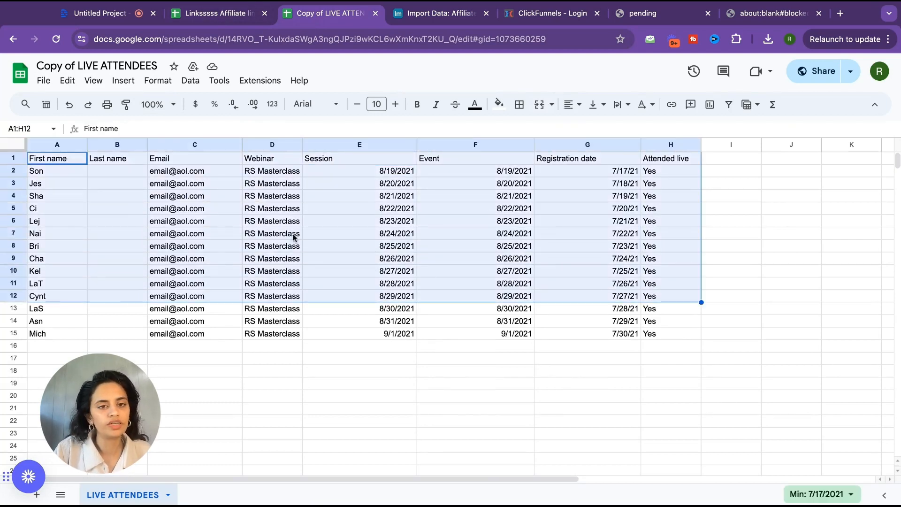
pyautogui.click(372, 175)
pyautogui.click(457, 19)
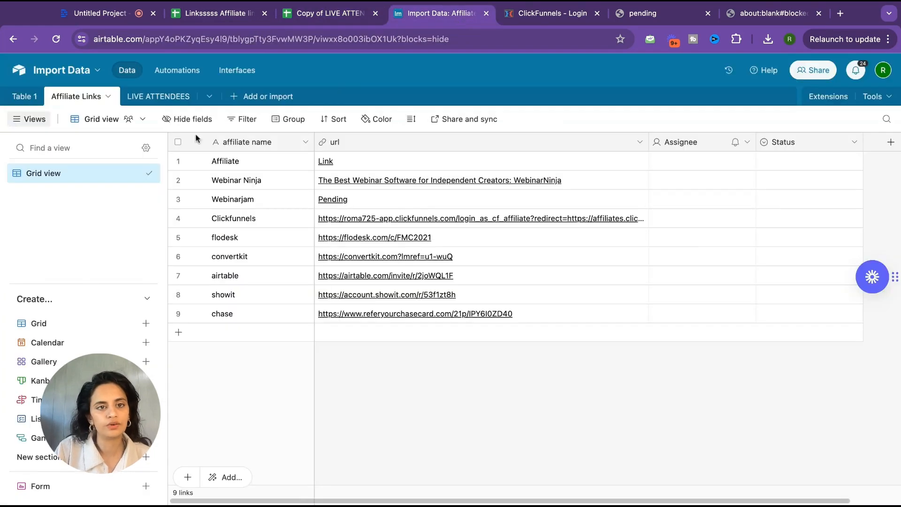
# Step: Create a blank table named "LIVE ATTENDEES pt 2" and switch back to the Copy of LIVE ATTENDEES sheet
pyautogui.click(249, 99)
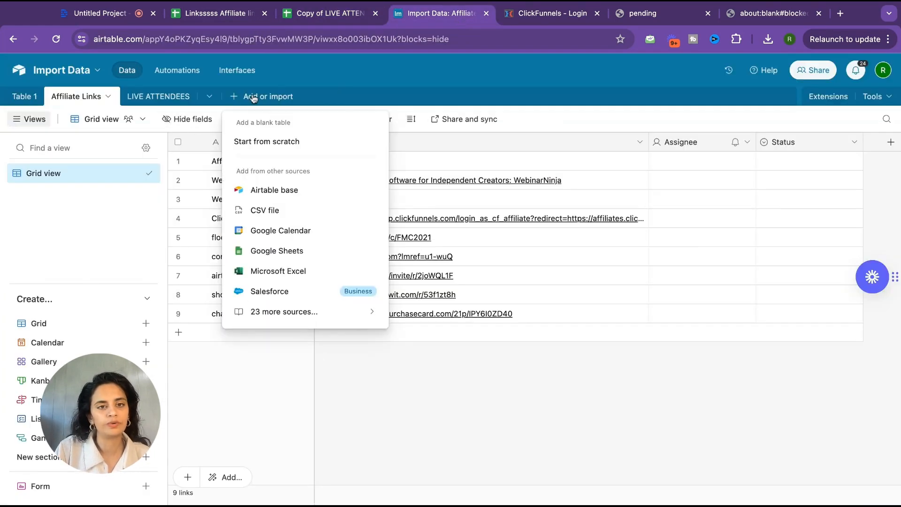
pyautogui.click(254, 147)
pyautogui.write('LIVE AT')
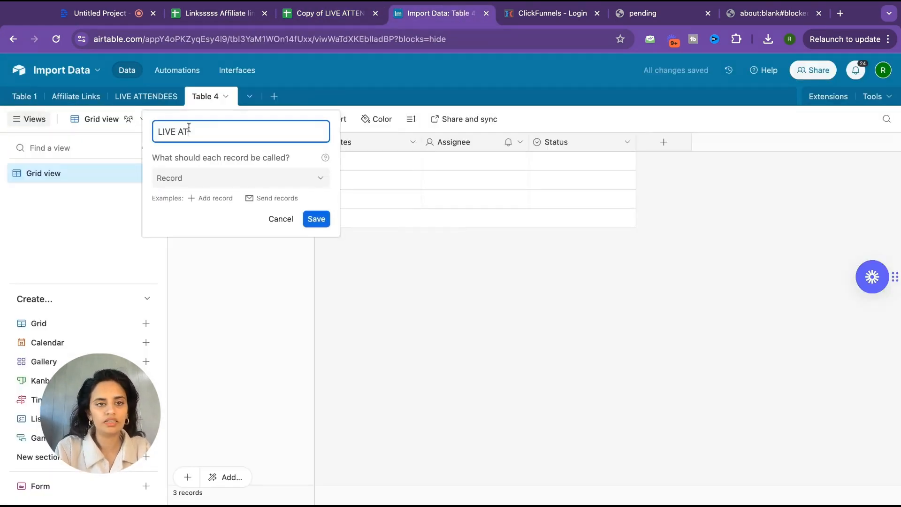
pyautogui.write('TENDEES')
pyautogui.click(316, 219)
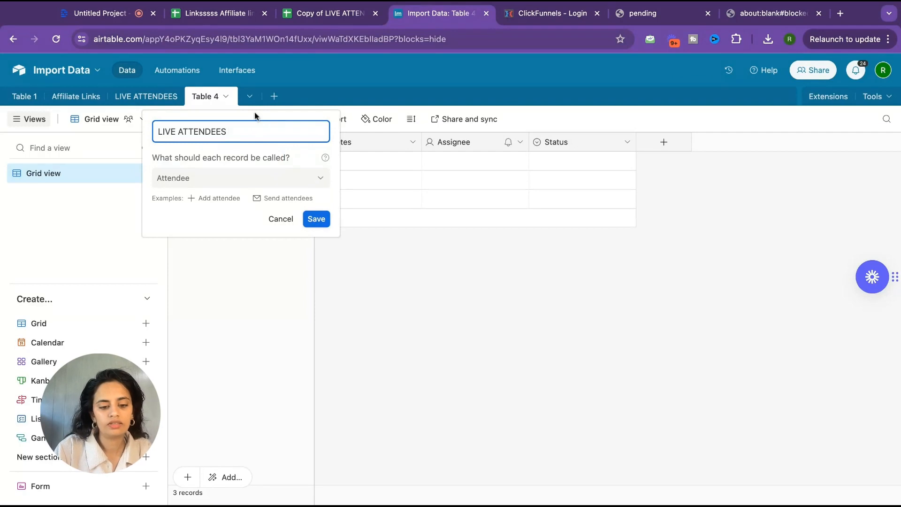
pyautogui.write('pt 2')
pyautogui.press('Return')
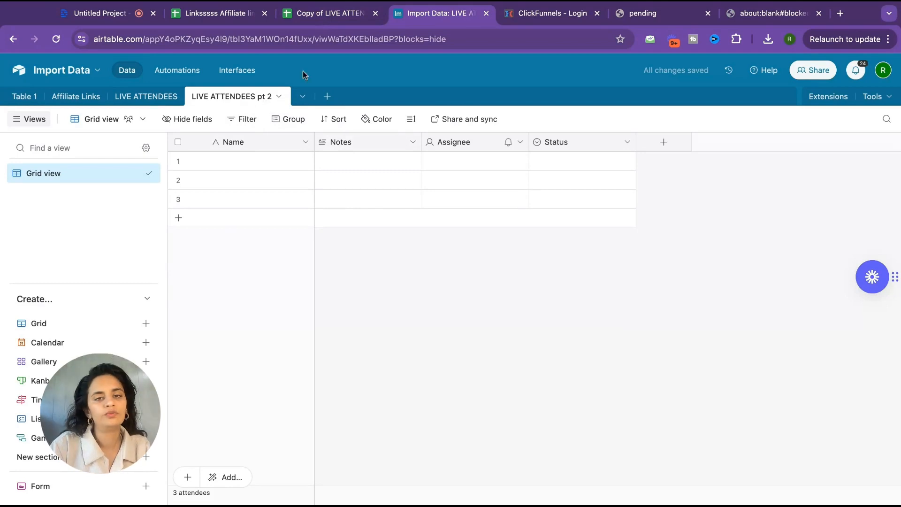
pyautogui.click(327, 18)
pyautogui.click(43, 80)
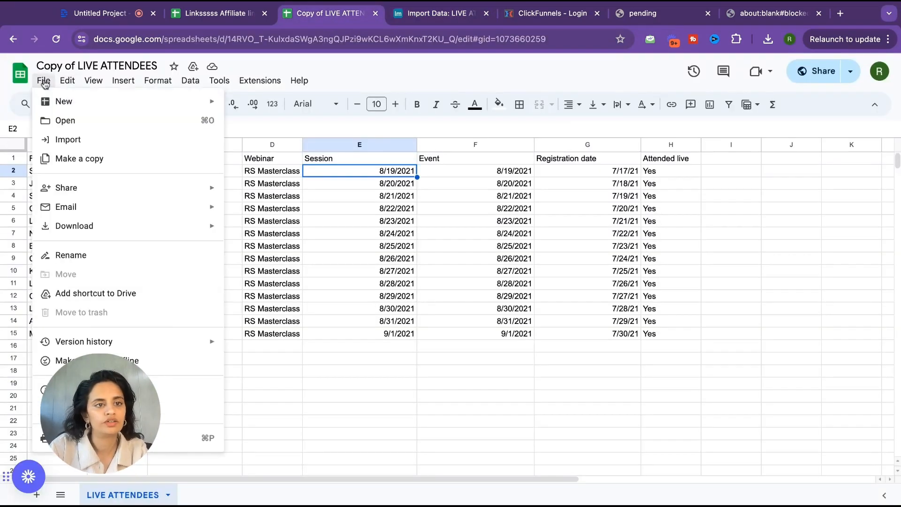
pyautogui.click(66, 139)
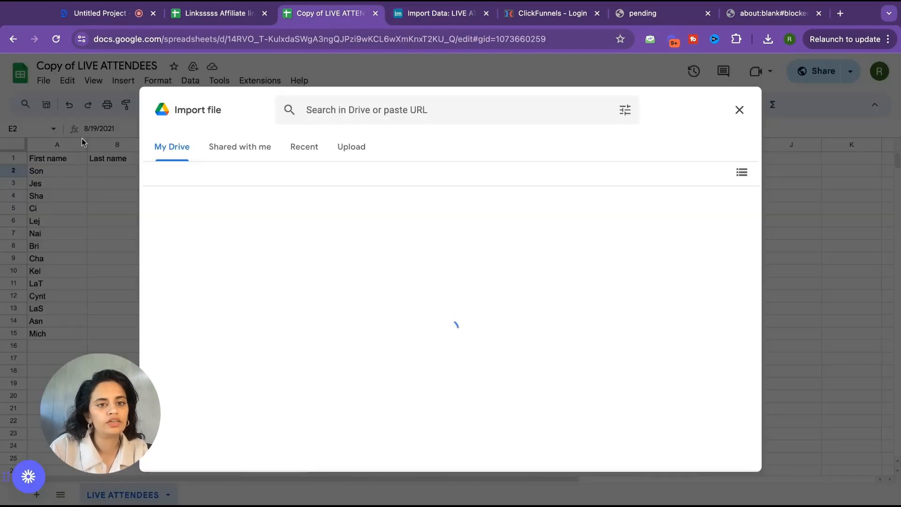
pyautogui.click(743, 118)
# Step: Download the LIVE ATTENDEES sheet as a comma-separated values (.csv) file
pyautogui.click(44, 81)
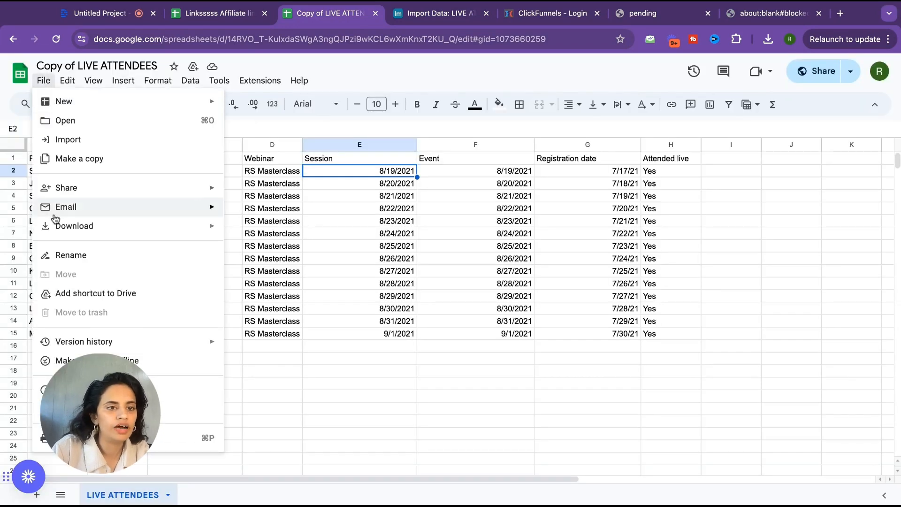
pyautogui.moveTo(90, 233)
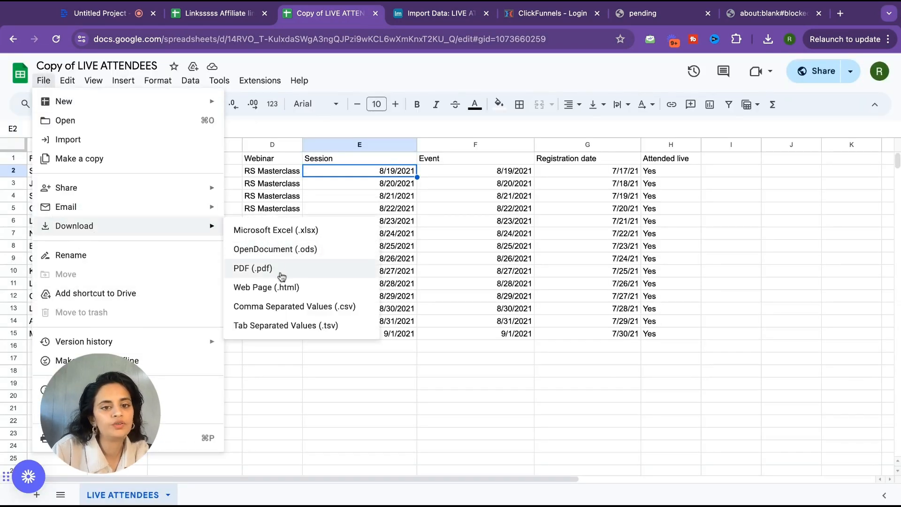
pyautogui.click(290, 315)
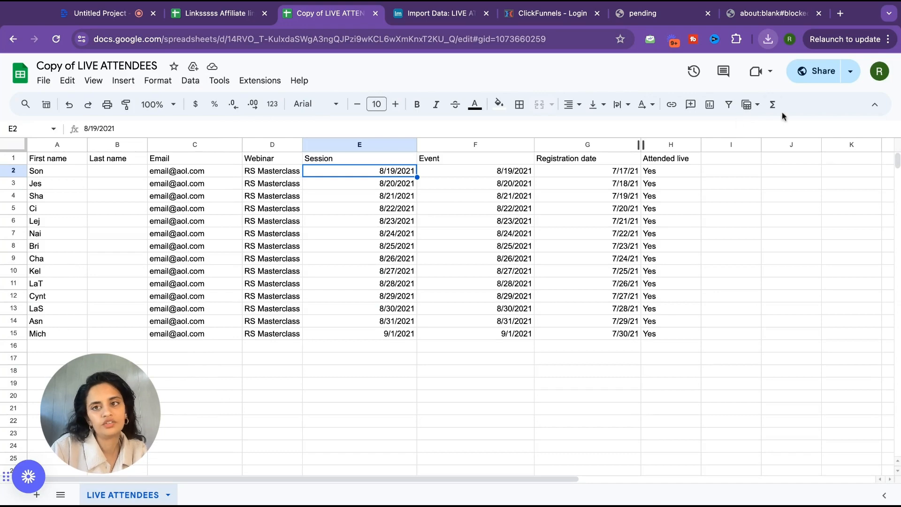
# Step: Switch to Airtable and upload the downloaded attendees CSV file for import into the LIVE ATTENDEES pt 2 table
pyautogui.click(436, 18)
pyautogui.click(278, 96)
pyautogui.moveTo(258, 133)
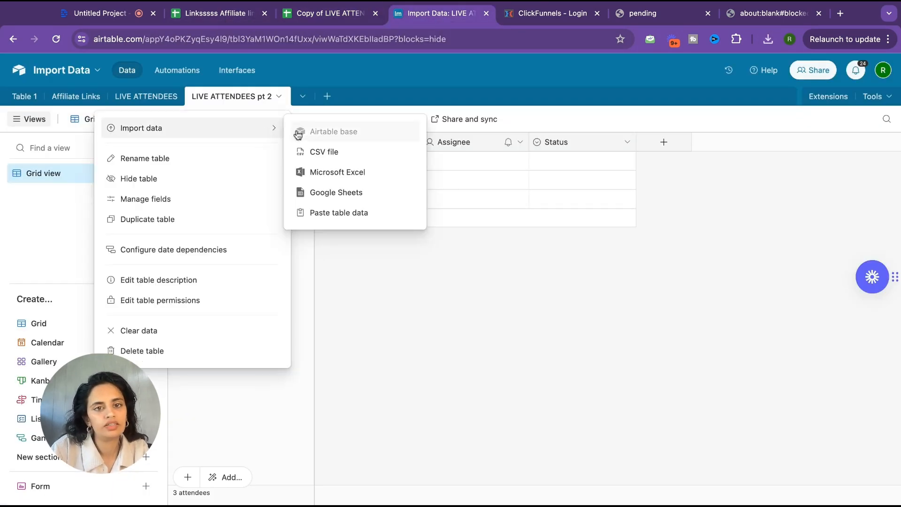
pyautogui.click(332, 160)
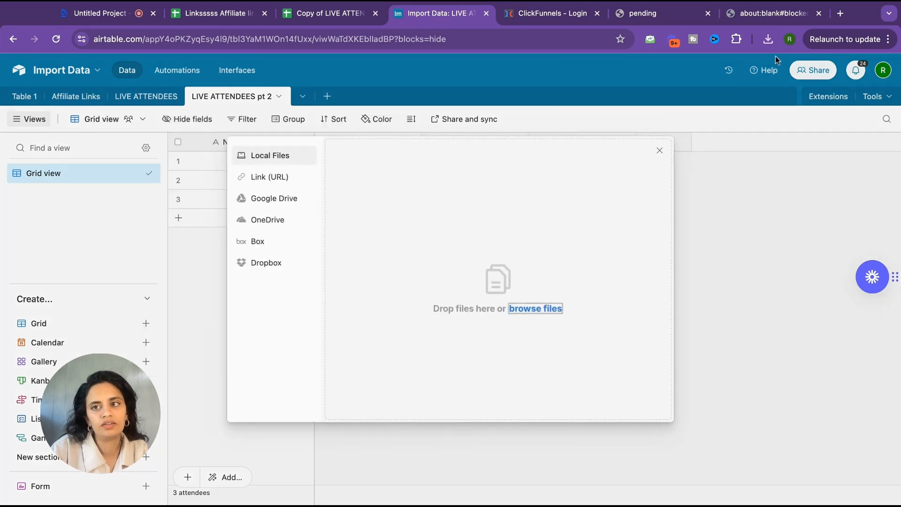
pyautogui.moveTo(770, 47); pyautogui.dragTo(533, 268)
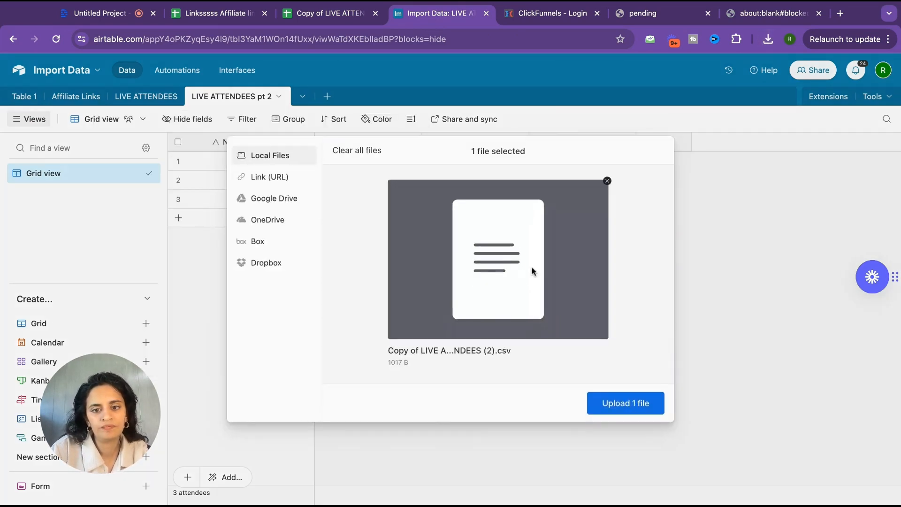
pyautogui.click(611, 402)
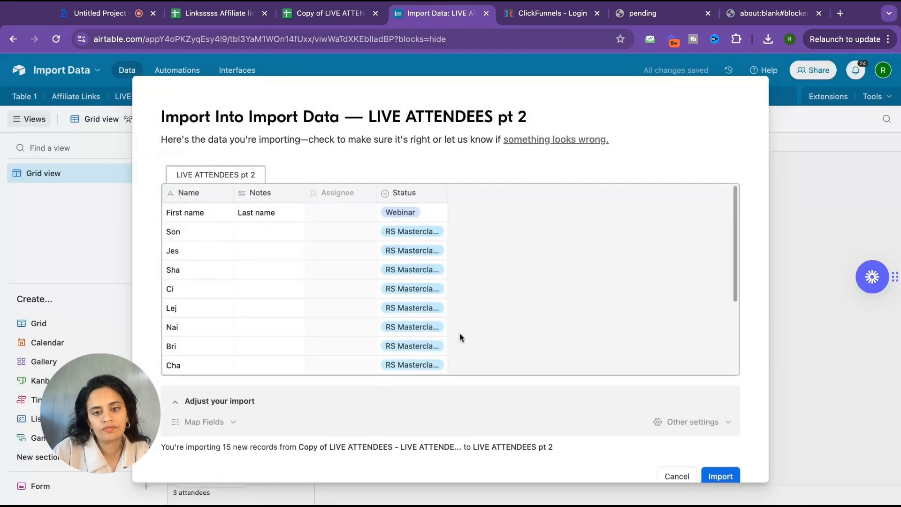
# Step: Review the import preview, the other settings and the field mapping for LIVE ATTENDEES pt 2, and stop the import
pyautogui.scroll(-3, 488, 356)
pyautogui.click(692, 421)
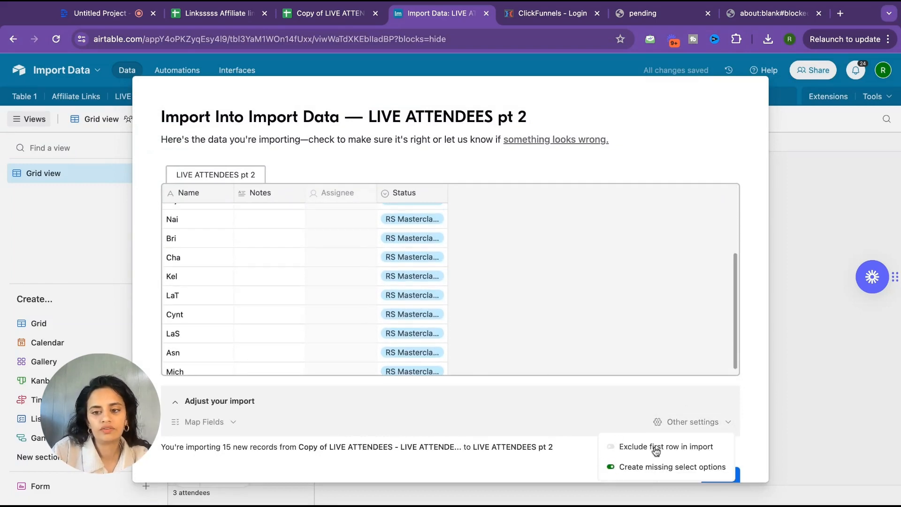
pyautogui.scroll(5, 413, 280)
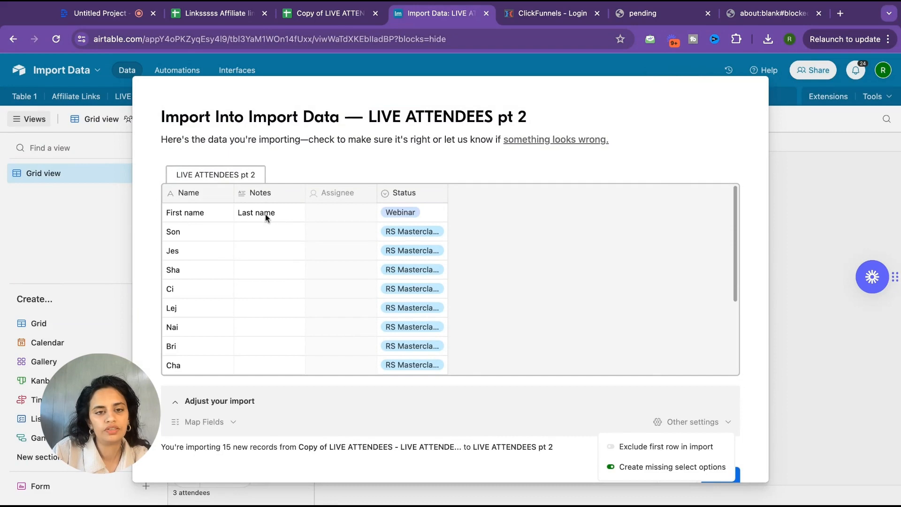
pyautogui.click(207, 421)
pyautogui.click(207, 421)
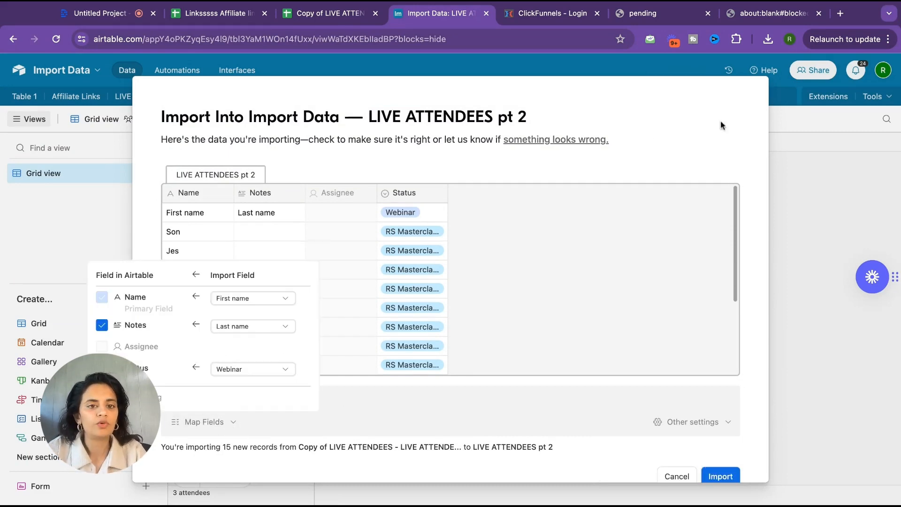
pyautogui.click(676, 476)
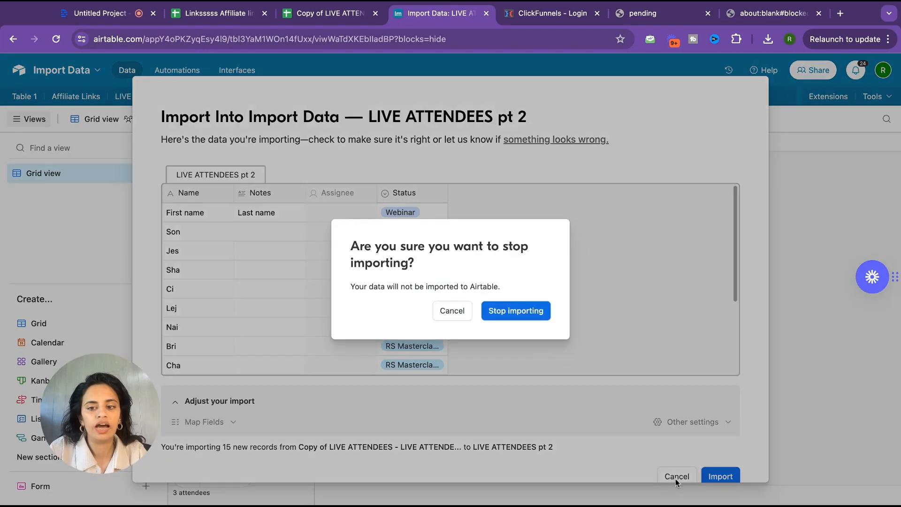
pyautogui.click(510, 311)
# Step: Copy the header row from First name to Attended live in the Copy of LIVE ATTENDEES sheet and return to Airtable
pyautogui.click(323, 14)
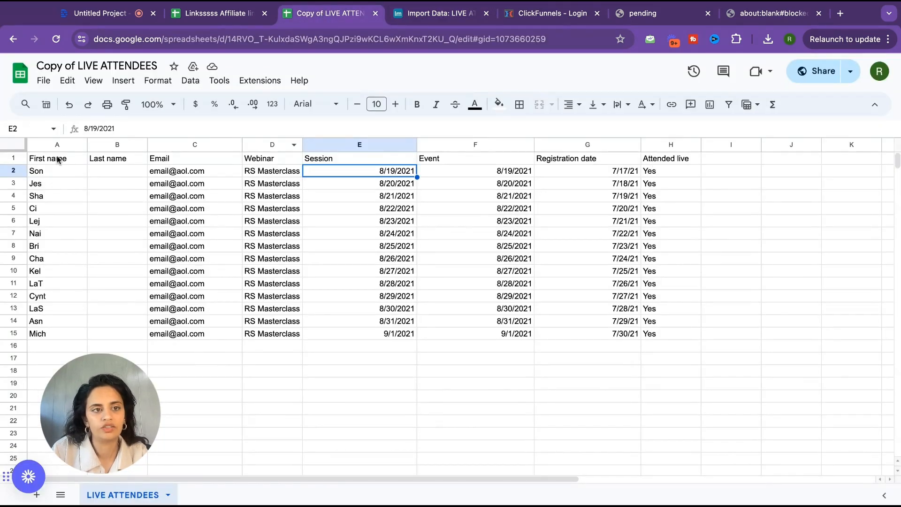
pyautogui.moveTo(56, 160); pyautogui.dragTo(664, 159)
pyautogui.press('super+c')
pyautogui.click(460, 13)
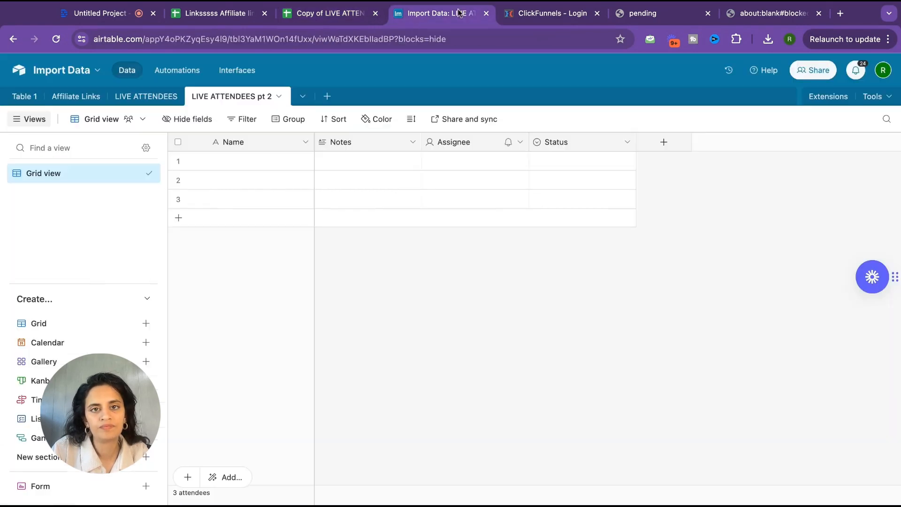
# Step: Paste the copied header row into the first record of LIVE ATTENDEES pt 2, expanding the table to fit all pasted cells
pyautogui.click(242, 160)
pyautogui.press('super+v')
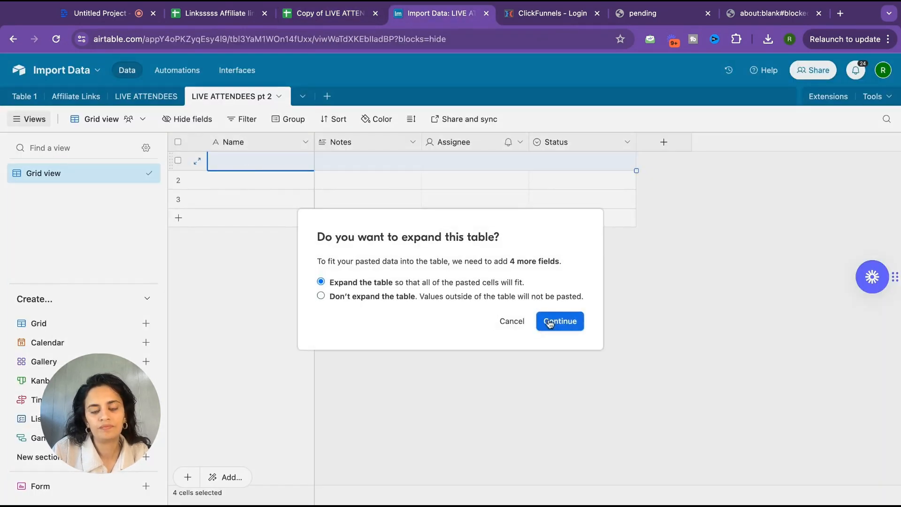
pyautogui.click(547, 323)
pyautogui.hscroll(1, 514, 168)
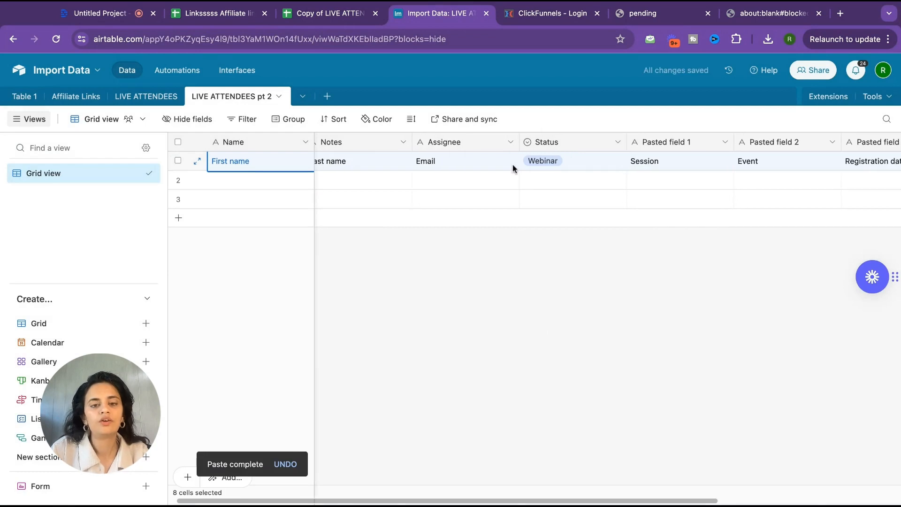
pyautogui.hscroll(-5, 515, 169)
pyautogui.click(243, 97)
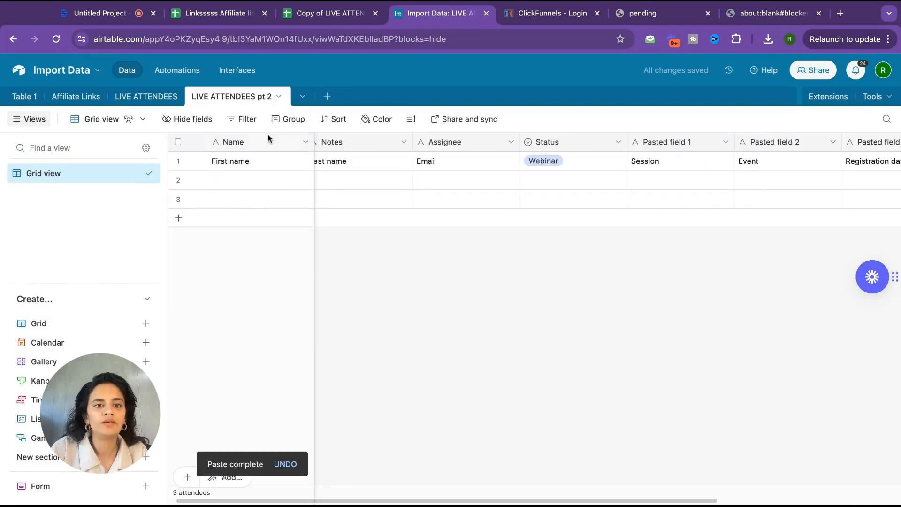
pyautogui.hscroll(-5, 325, 160)
pyautogui.click(258, 96)
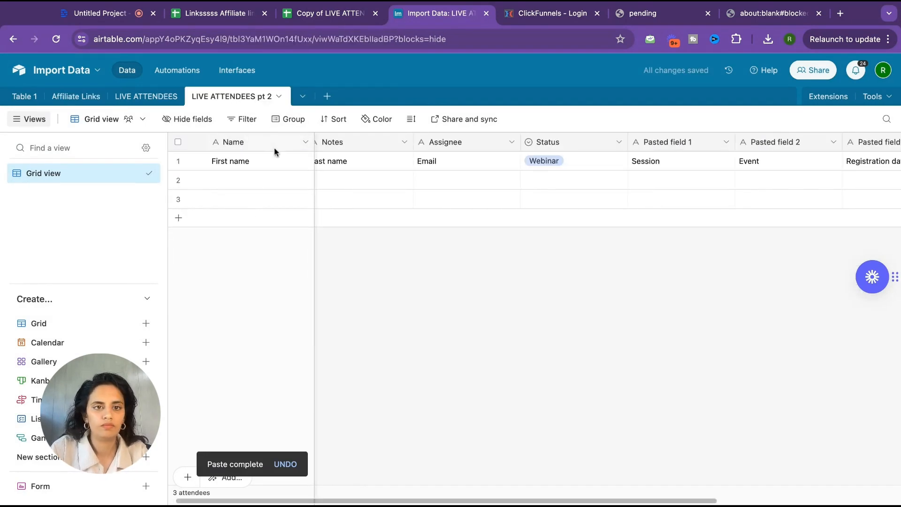
pyautogui.click(307, 159)
pyautogui.hscroll(-1, 375, 168)
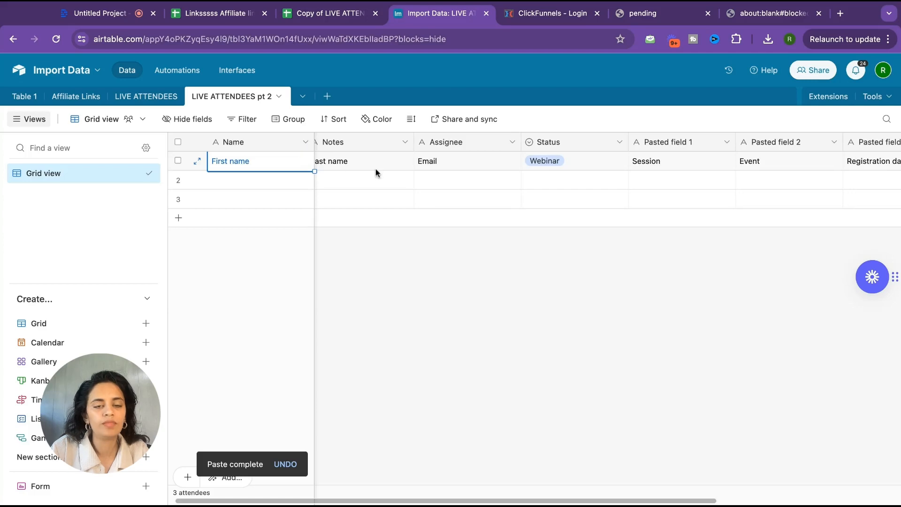
pyautogui.click(338, 159)
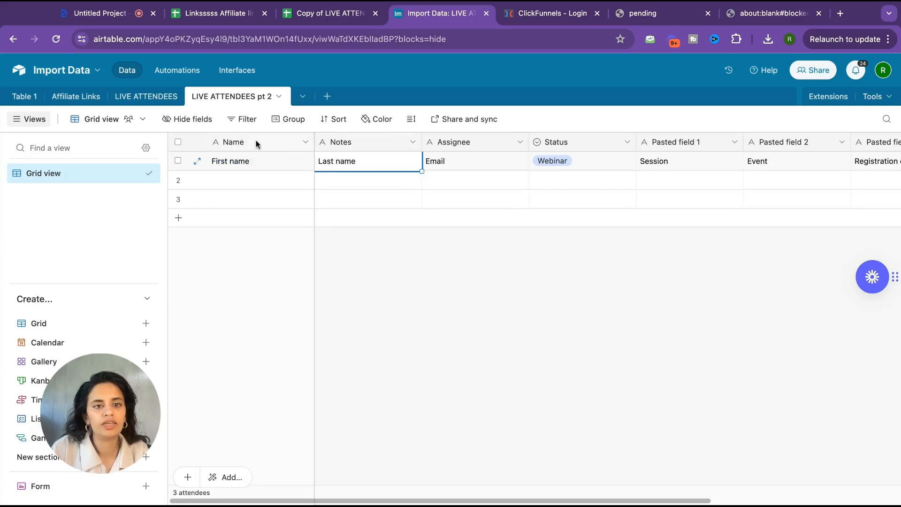
# Step: Rename the primary Name field of LIVE ATTENDEES pt 2 to First Name
pyautogui.click(305, 141)
pyautogui.click(274, 172)
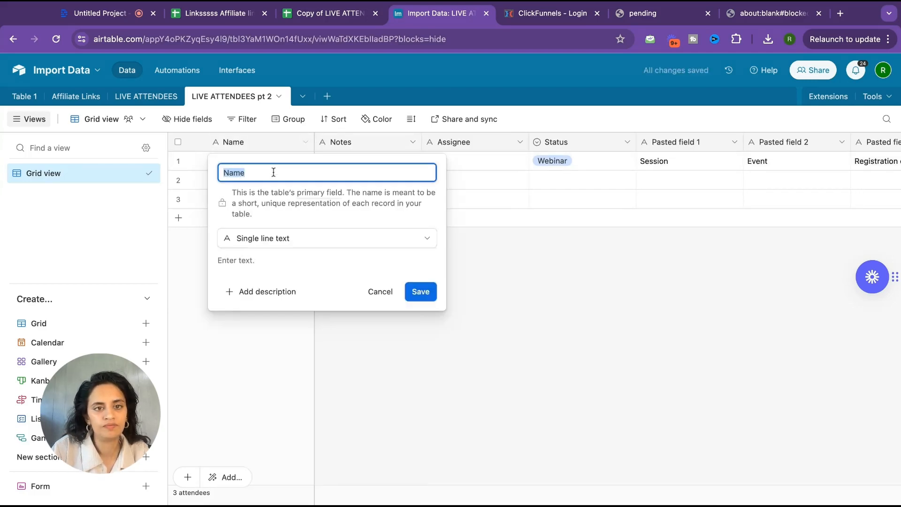
pyautogui.write('First Nam')
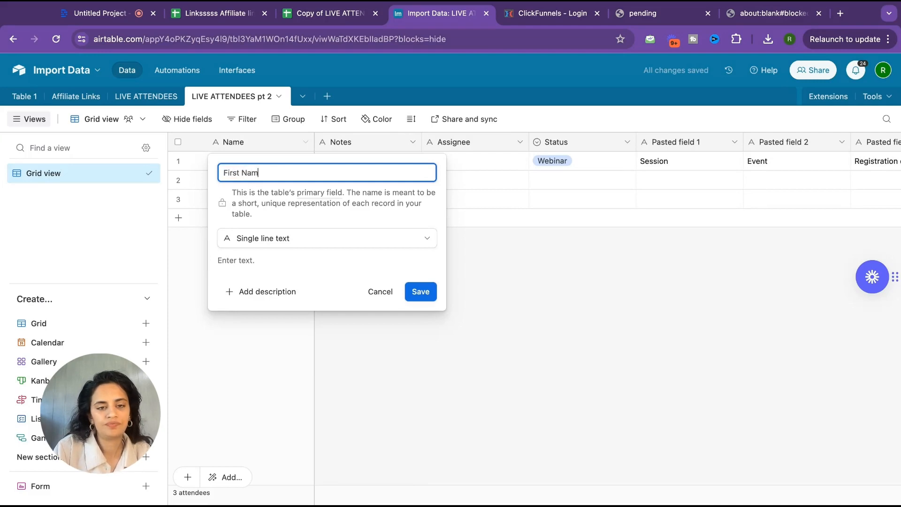
pyautogui.write('e')
pyautogui.click(420, 291)
# Step: Rename the Notes field to Last Name
pyautogui.click(412, 142)
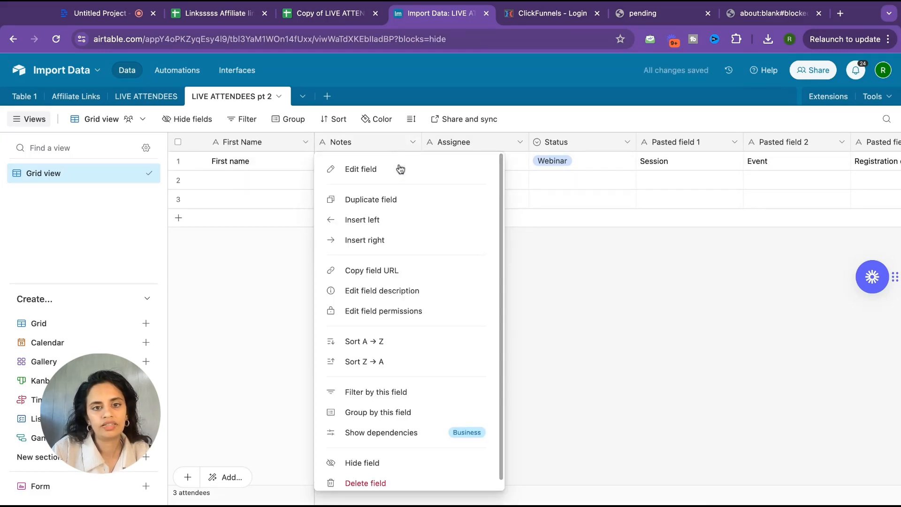
pyautogui.click(400, 169)
pyautogui.write('Last N')
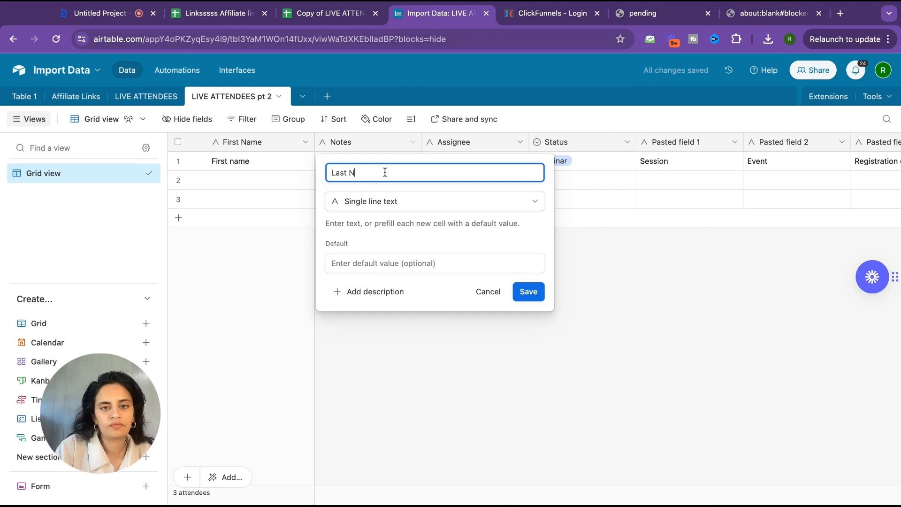
pyautogui.write('ame')
pyautogui.press('Return')
# Step: Rename the Assignee field to Email and change its field type to Email
pyautogui.click(518, 142)
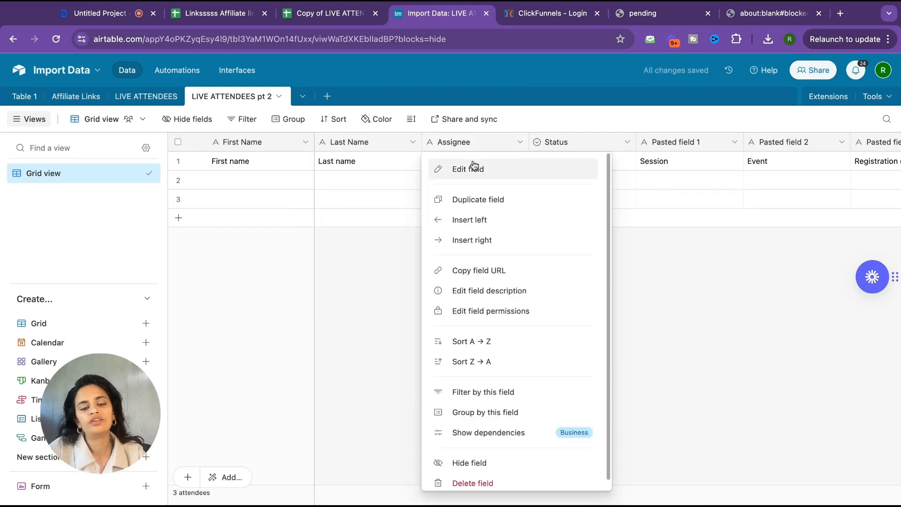
pyautogui.click(473, 168)
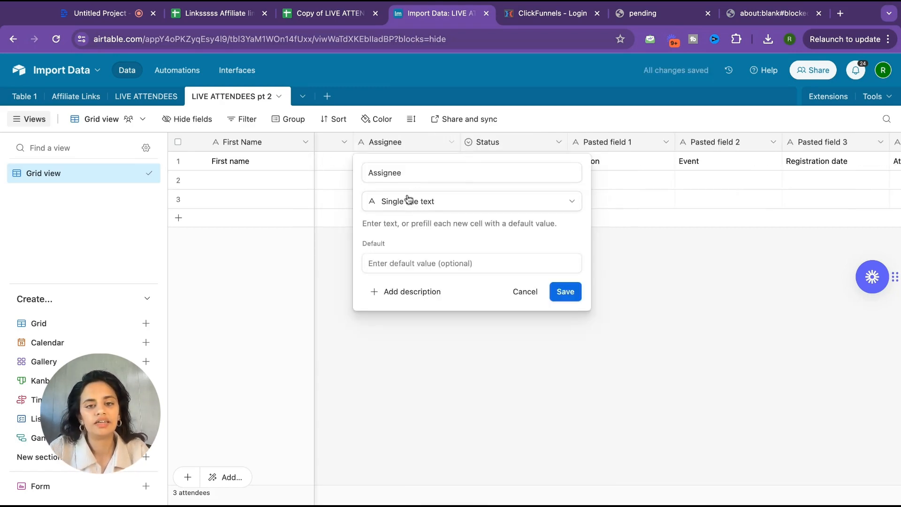
pyautogui.write('Email')
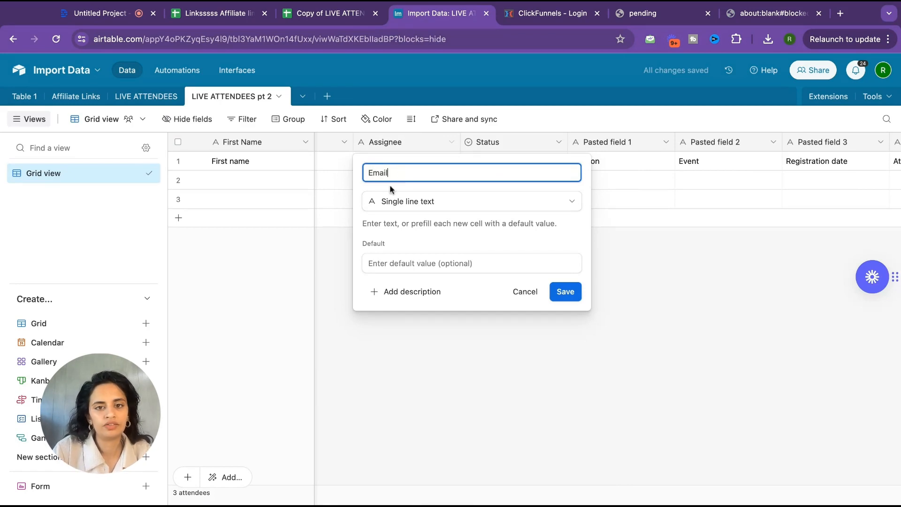
pyautogui.click(392, 198)
pyautogui.write('email')
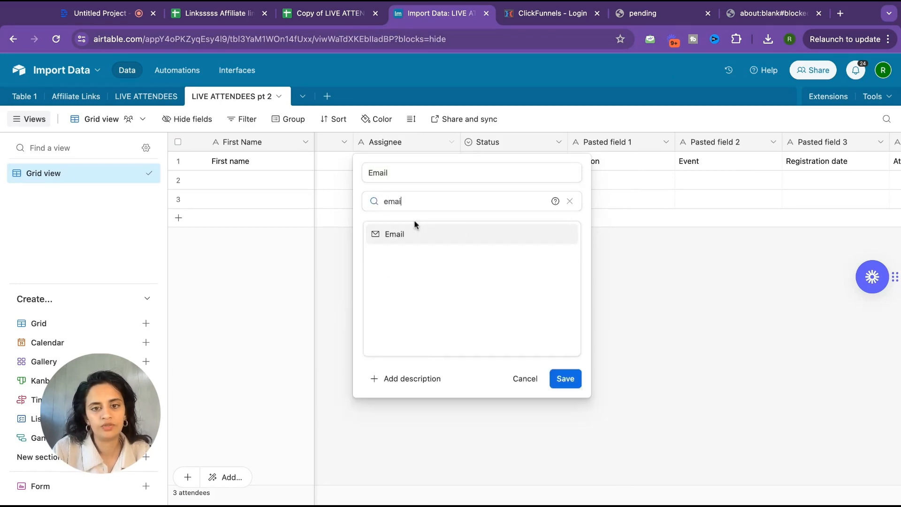
pyautogui.click(415, 239)
pyautogui.click(565, 255)
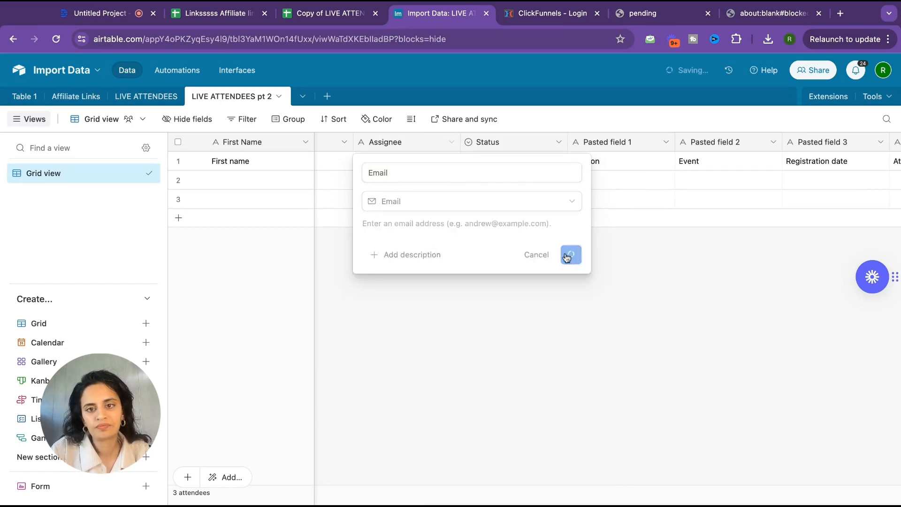
# Step: Rename the Status field to webinar and change its field type to Single line text
pyautogui.click(558, 143)
pyautogui.click(547, 111)
pyautogui.click(445, 201)
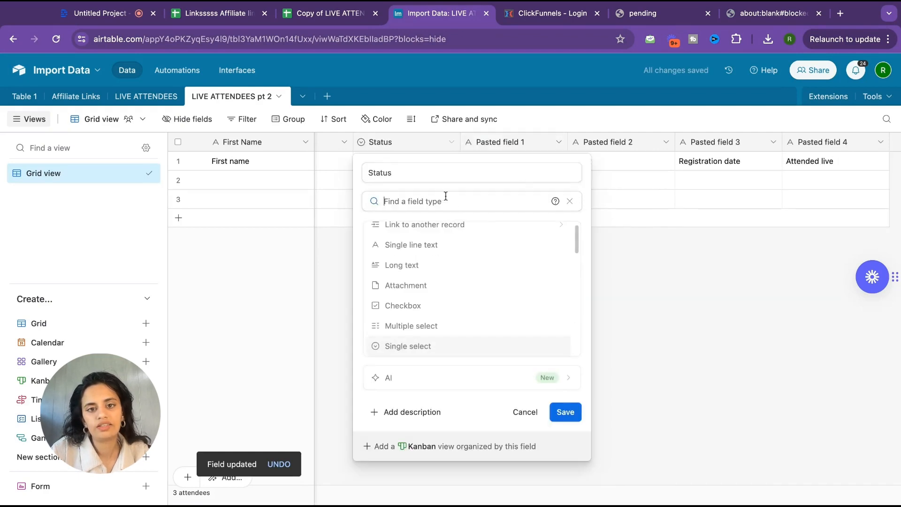
pyautogui.doubleClick(449, 173)
pyautogui.write('web')
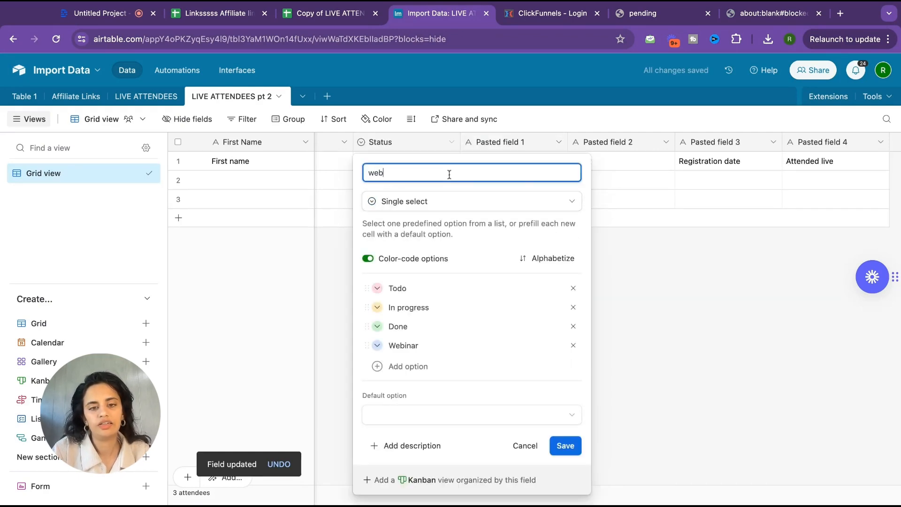
pyautogui.write('inar')
pyautogui.click(392, 205)
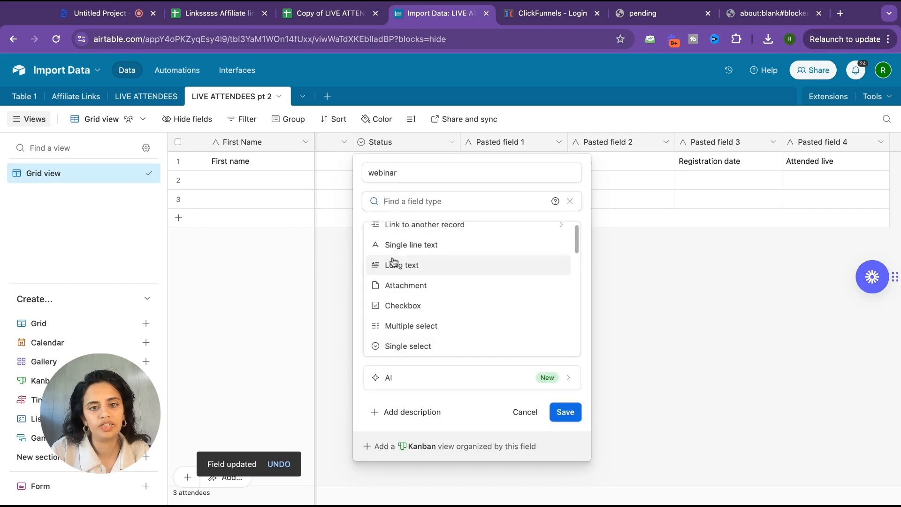
pyautogui.click(415, 251)
pyautogui.click(565, 292)
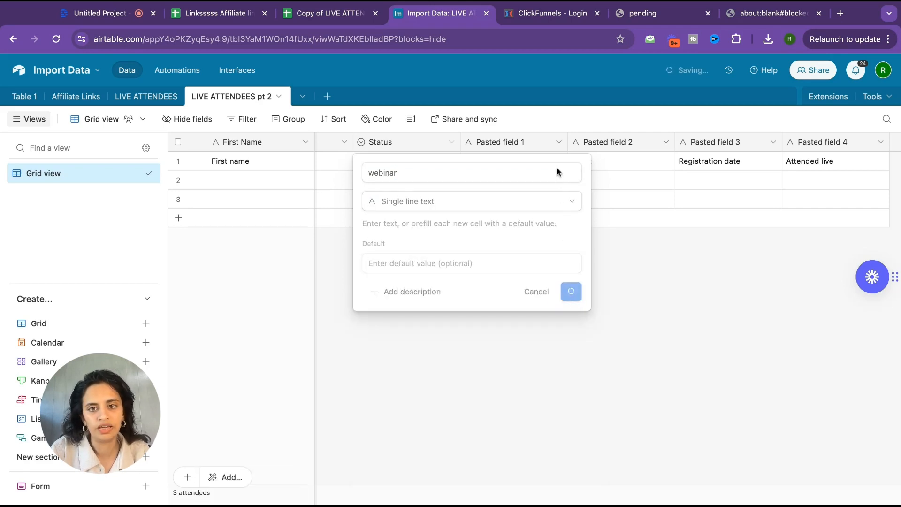
# Step: Rename Pasted field 1 to Session, with Single line text as its field type
pyautogui.click(562, 149)
pyautogui.click(518, 169)
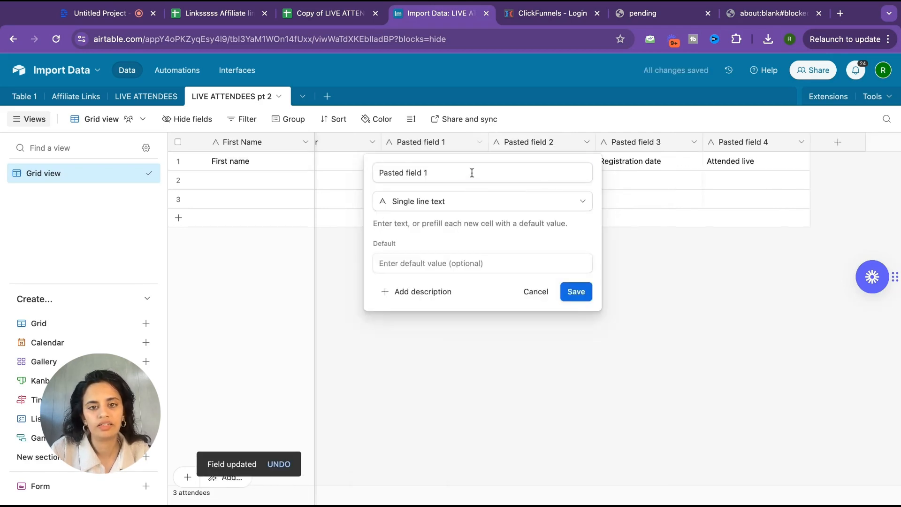
pyautogui.write('Session')
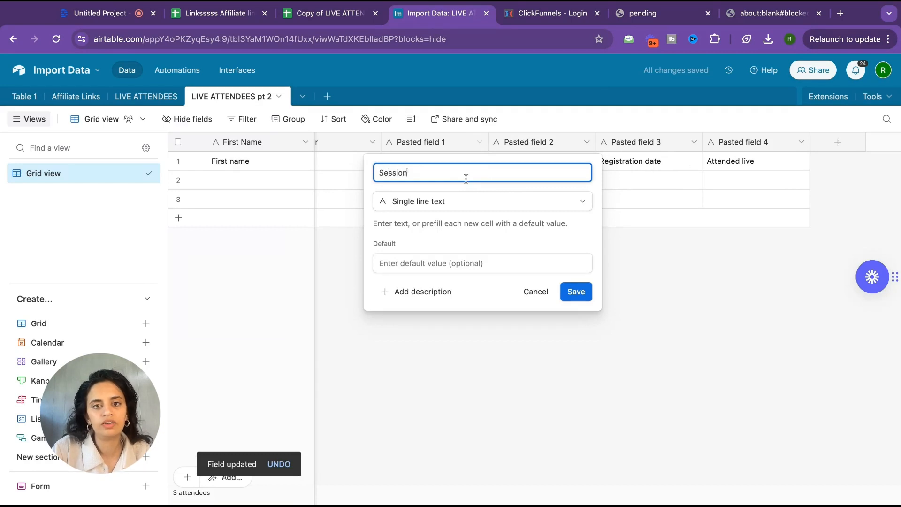
pyautogui.click(441, 202)
pyautogui.write('si')
pyautogui.click(440, 234)
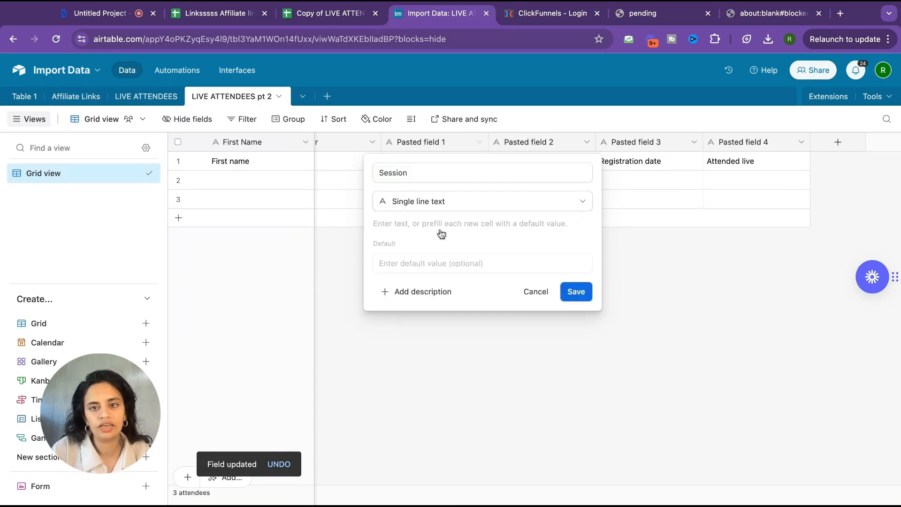
pyautogui.click(584, 300)
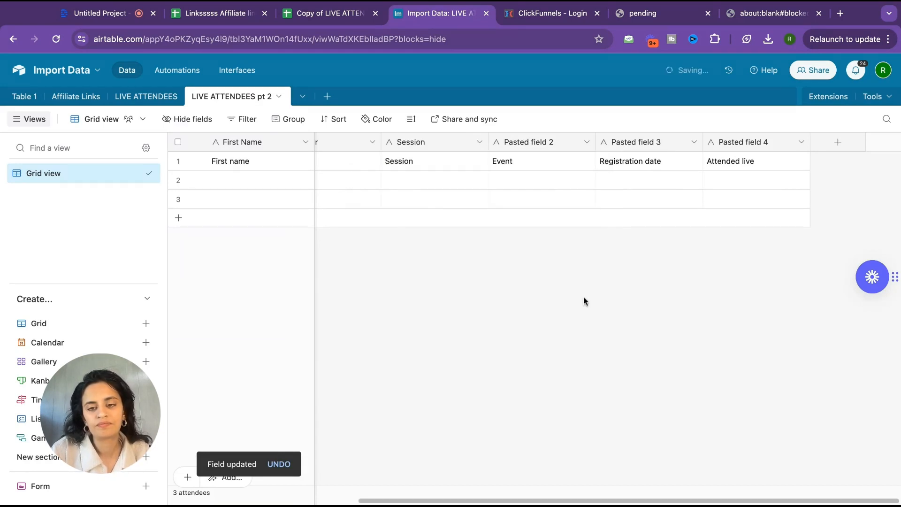
# Step: Rename Pasted field 2 to Event
pyautogui.click(587, 141)
pyautogui.click(577, 168)
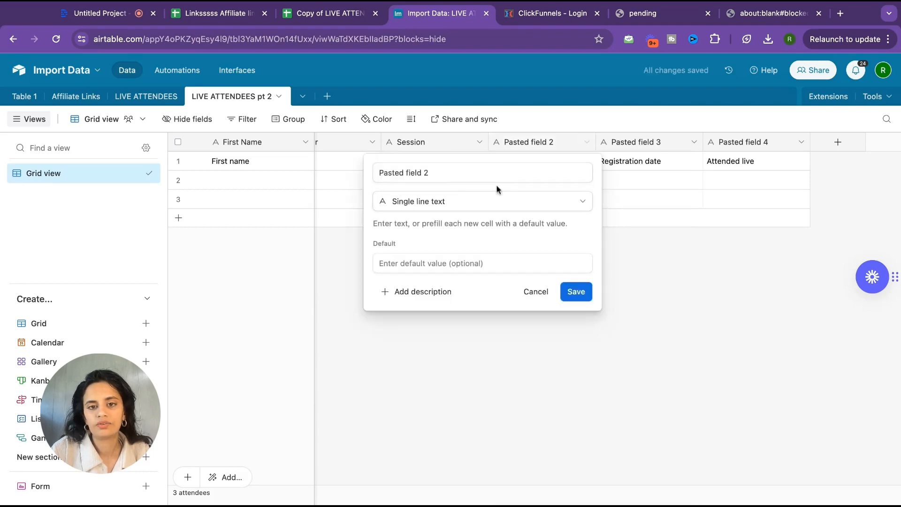
pyautogui.click(500, 174)
pyautogui.press('super+a')
pyautogui.write('Even')
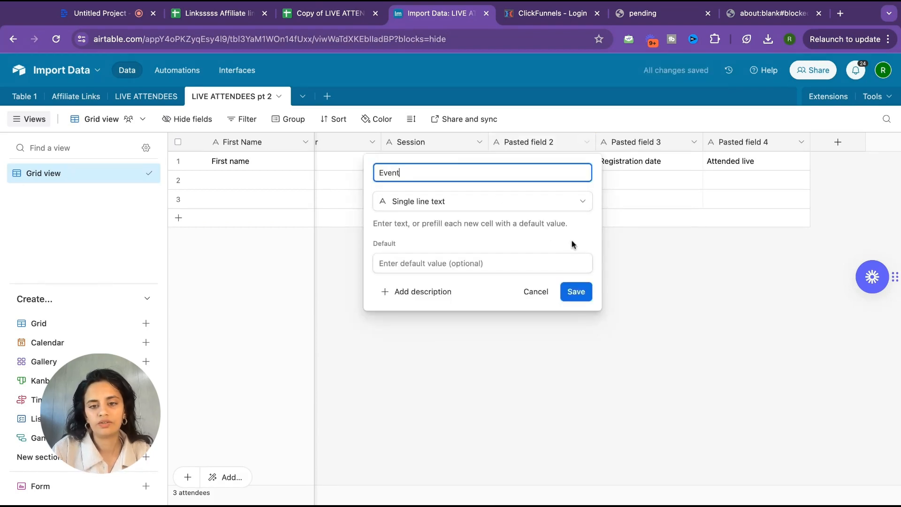
pyautogui.click(586, 291)
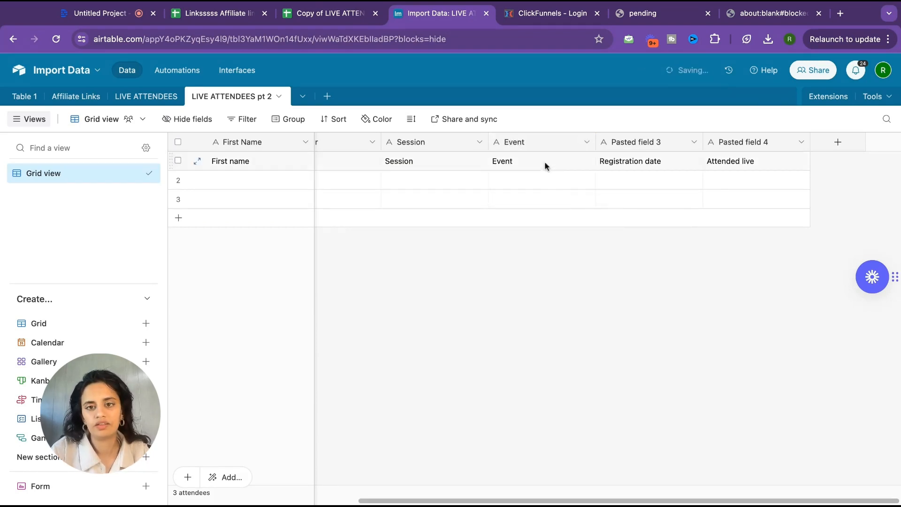
# Step: Change Pasted field 3 to the Date field type and rename it Registration Date
pyautogui.click(691, 144)
pyautogui.click(692, 144)
pyautogui.click(676, 170)
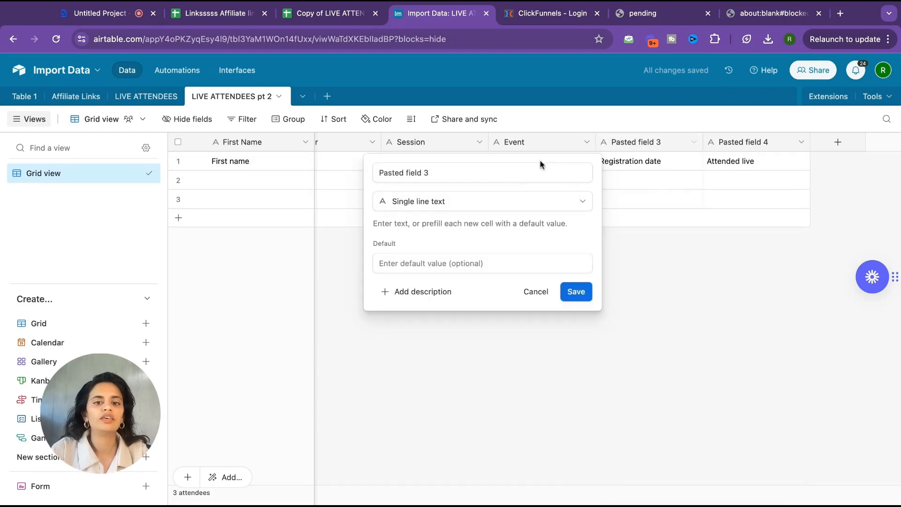
pyautogui.doubleClick(555, 168)
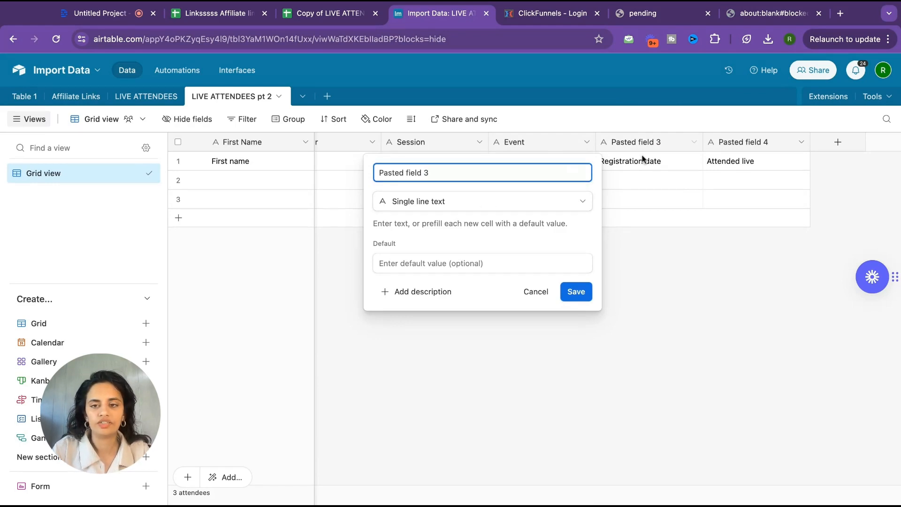
pyautogui.click(512, 208)
pyautogui.write('date')
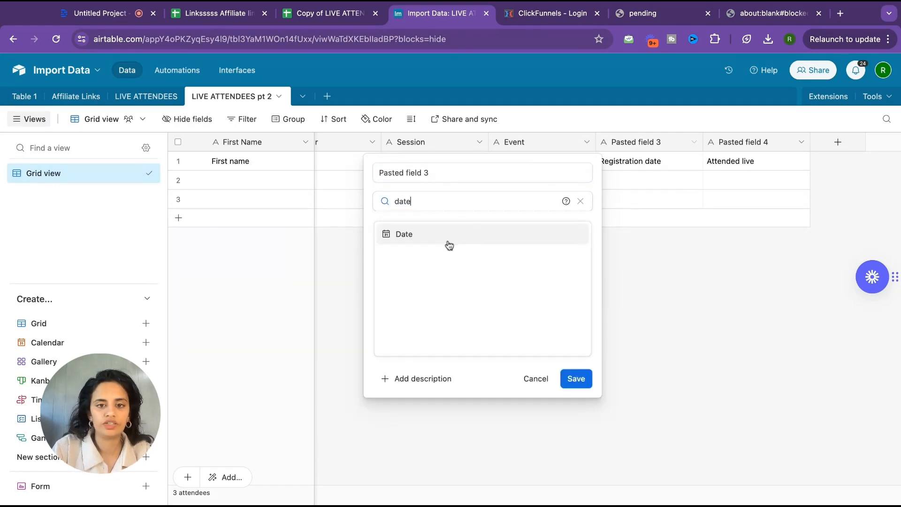
pyautogui.click(449, 245)
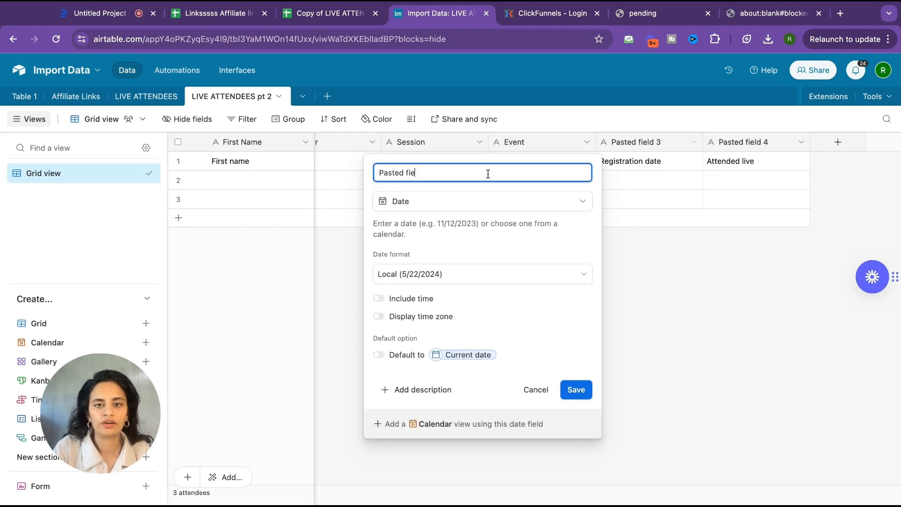
pyautogui.press('BackSpace')
pyautogui.press('BackSpace')
pyautogui.write('R')
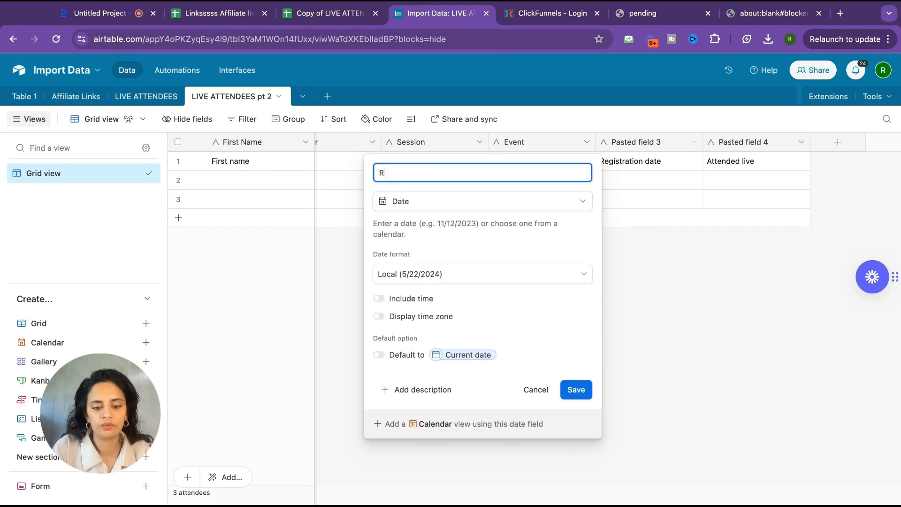
pyautogui.write('egistration Dat')
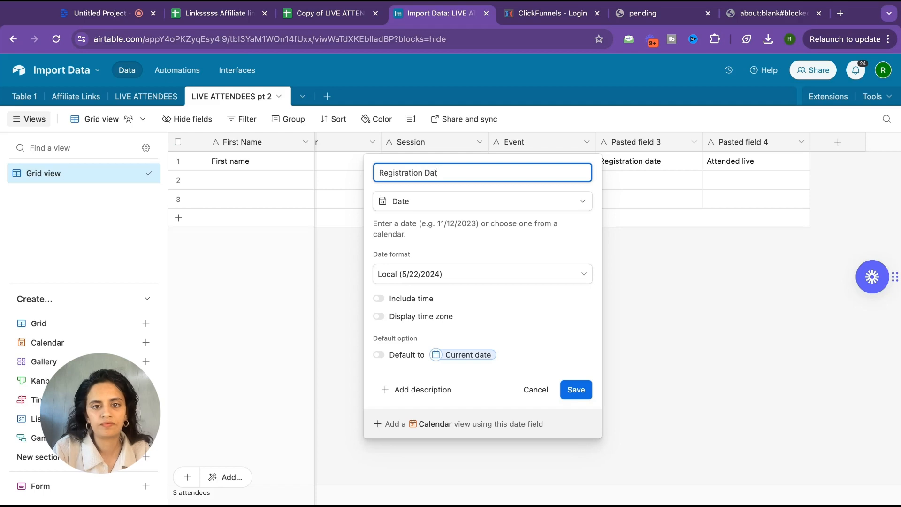
pyautogui.write('e')
pyautogui.press('Return')
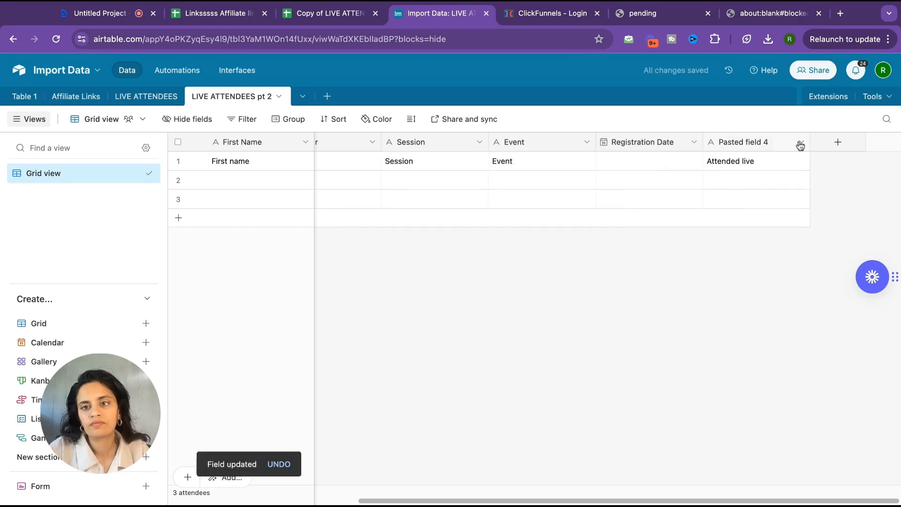
# Step: Rename Pasted field 4 to Attended Live, keeping Single line text as its field type
pyautogui.click(800, 146)
pyautogui.click(778, 169)
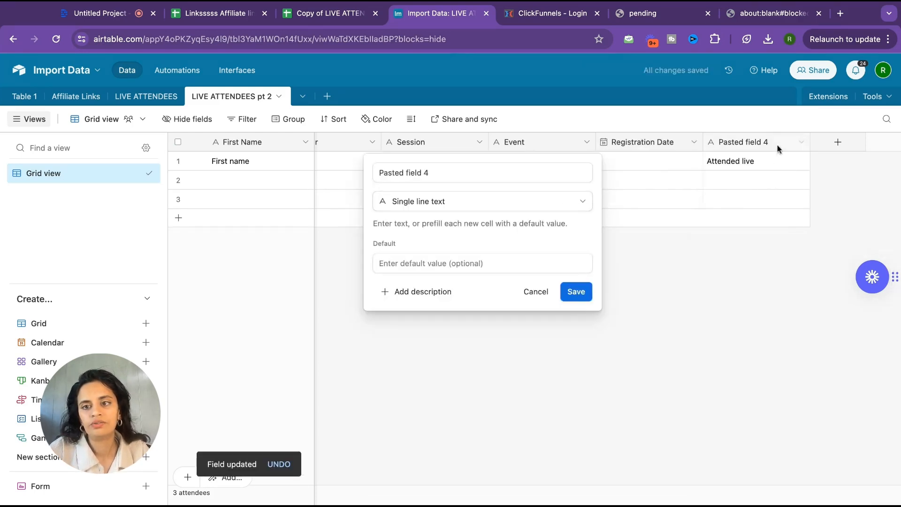
pyautogui.tripleClick(453, 179)
pyautogui.write('Attende')
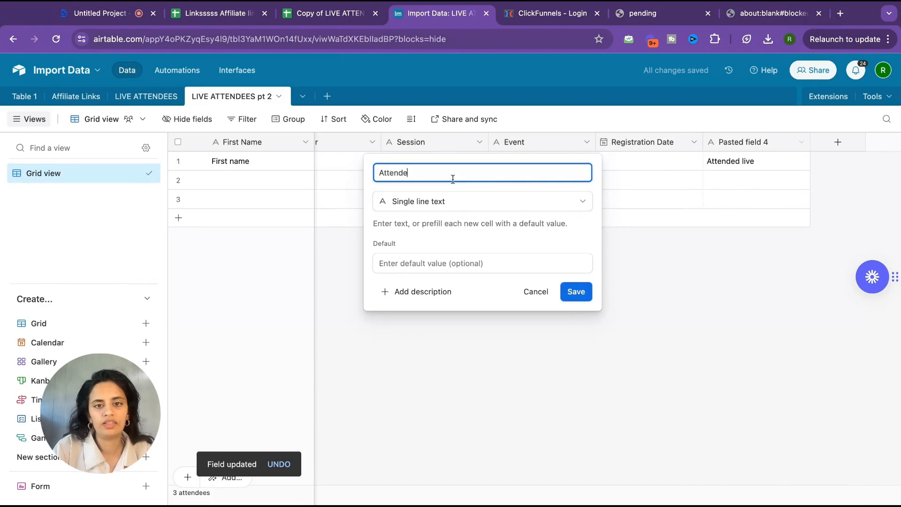
pyautogui.write('d Live')
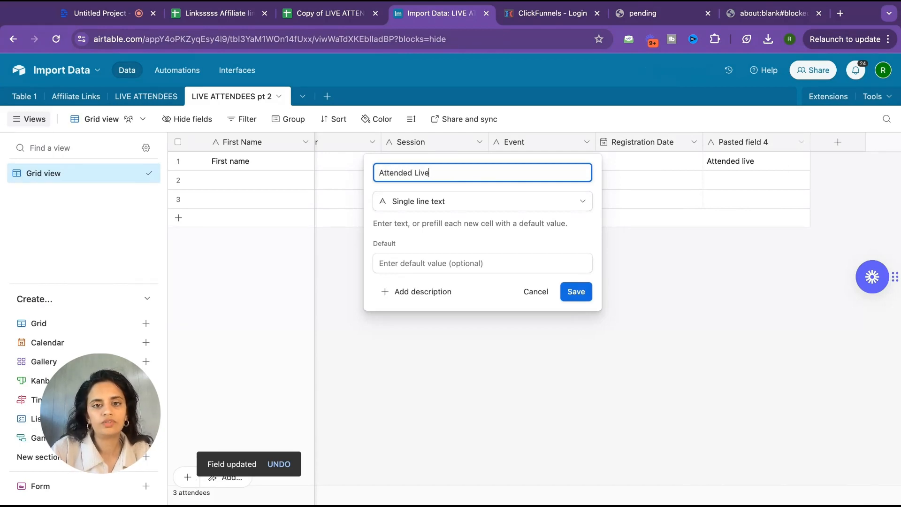
pyautogui.click(576, 292)
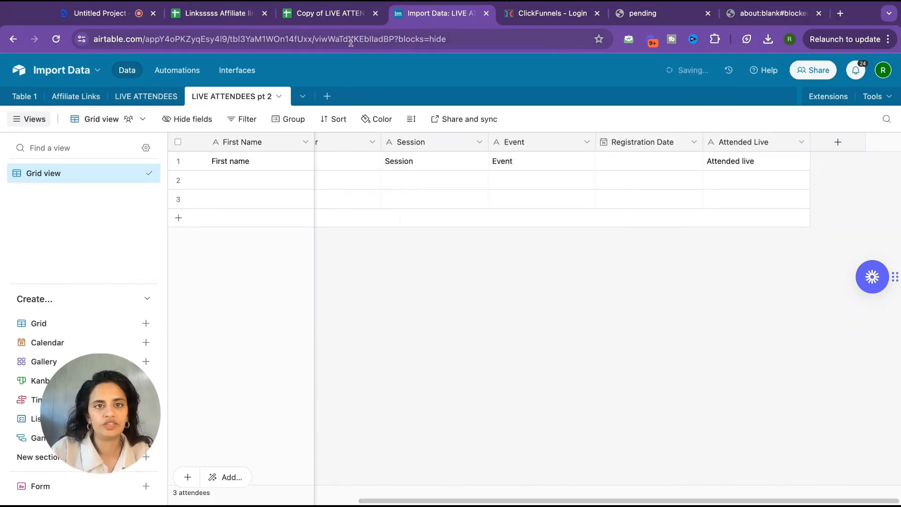
# Step: Switch to the Copy of LIVE ATTENDEES Google Sheet and select E2:G15 to examine the Session, Event and Registration date values
pyautogui.click(349, 14)
pyautogui.click(419, 209)
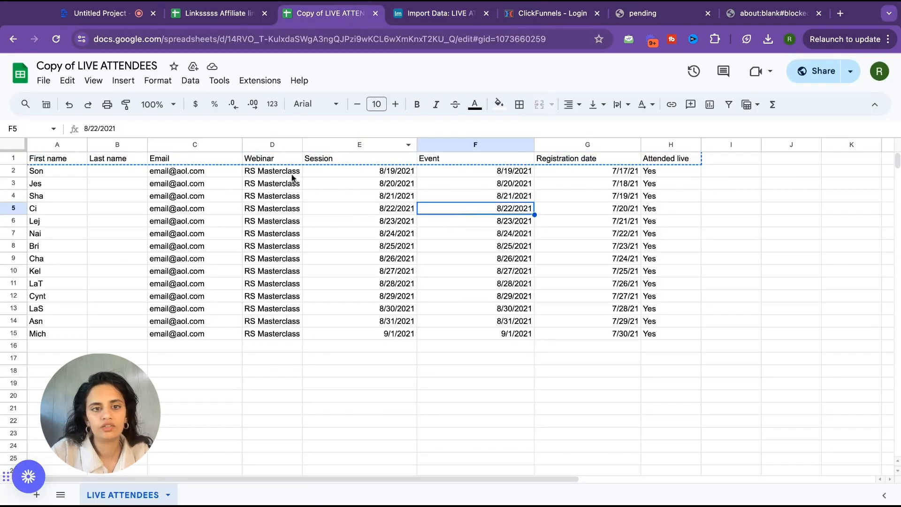
pyautogui.click(333, 176)
pyautogui.hotkey('shift', 'Down')
pyautogui.hotkey('shift', 'Down')
pyautogui.hotkey('shift', 'Down')
pyautogui.hotkey('shift', 'Down')
pyautogui.hotkey('shift', 'Down')
pyautogui.hotkey('shift', 'Down')
pyautogui.hotkey('shift', 'Down')
pyautogui.hotkey('shift', 'Down')
pyautogui.hotkey('shift', 'Down')
pyautogui.hotkey('shift', 'Down')
pyautogui.hotkey('shift', 'Right')
pyautogui.hotkey('shift', 'Down')
pyautogui.hotkey('shift', 'Up')
pyautogui.hotkey('shift', 'Right')
pyautogui.hotkey('shift', 'Down')
pyautogui.hotkey('shift', 'Down')
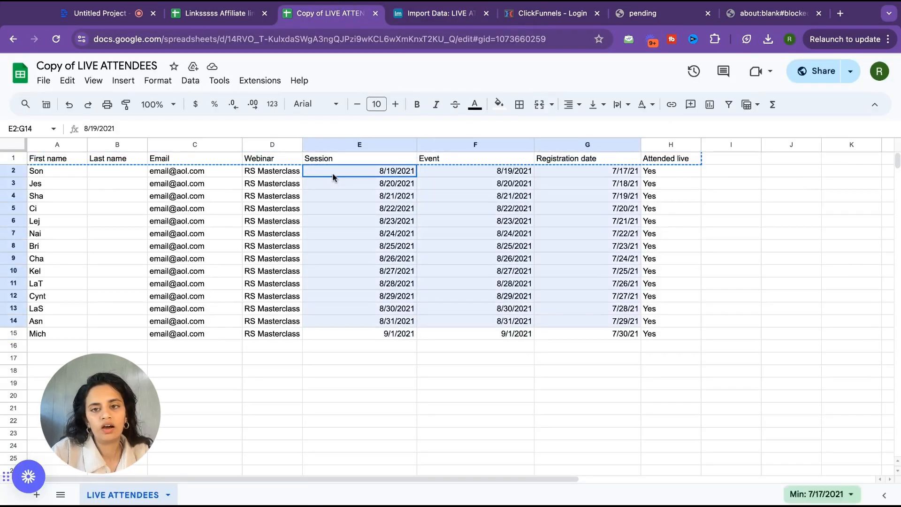
pyautogui.hotkey('shift', 'Down')
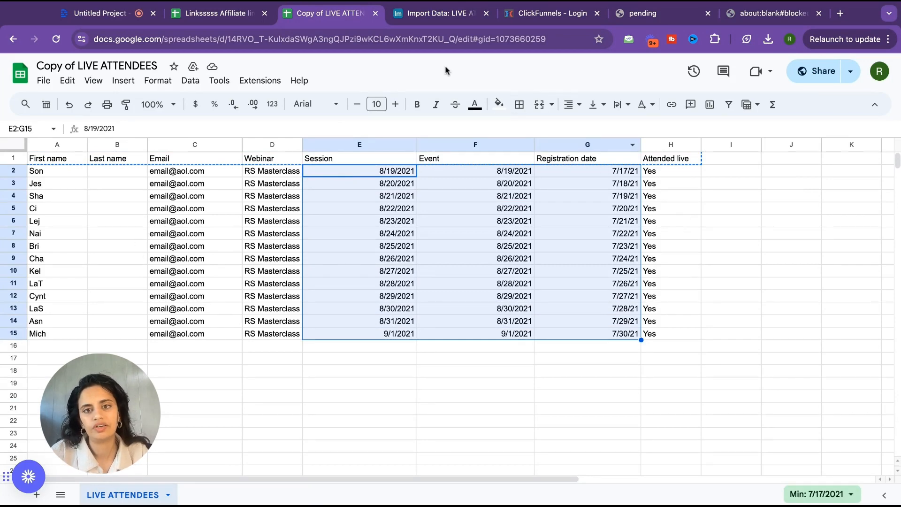
# Step: Return to the LIVE ATTENDEES pt 2 table in Airtable and change the Session field type to Date
pyautogui.click(420, 19)
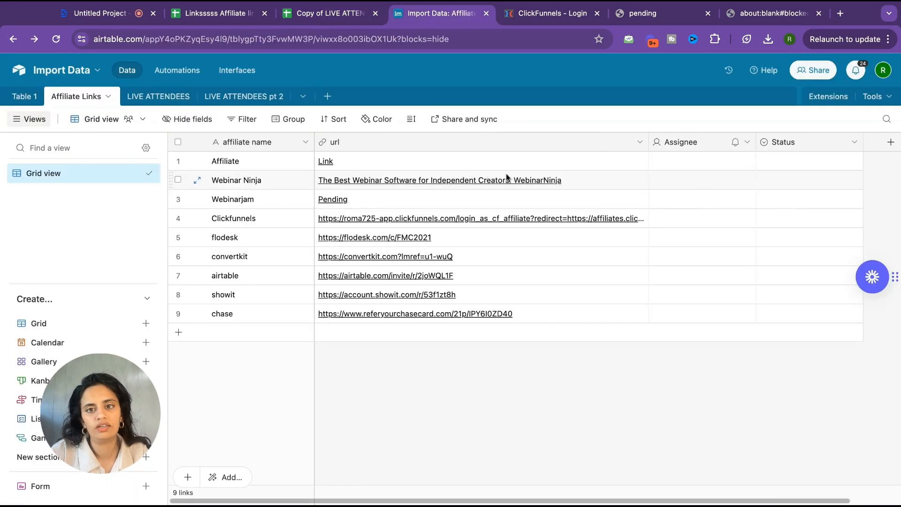
pyautogui.click(254, 96)
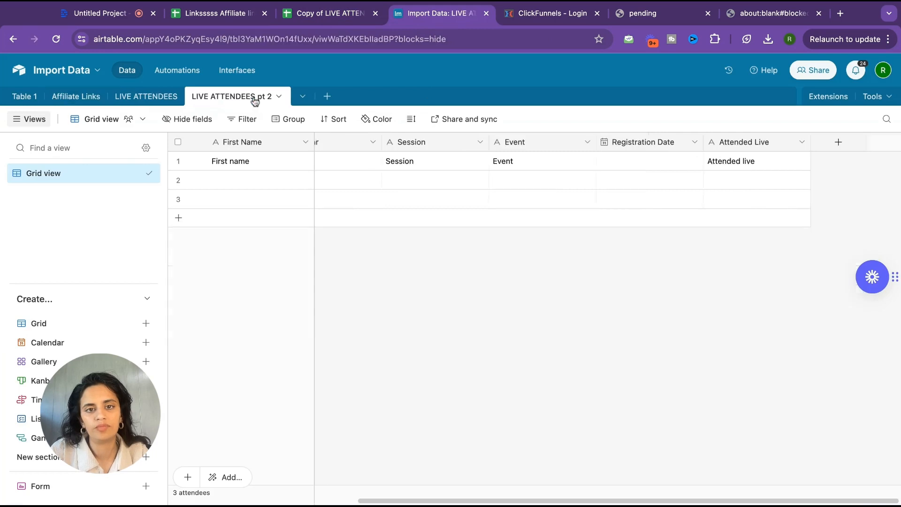
pyautogui.click(480, 142)
pyautogui.click(468, 165)
pyautogui.click(418, 203)
pyautogui.write('date')
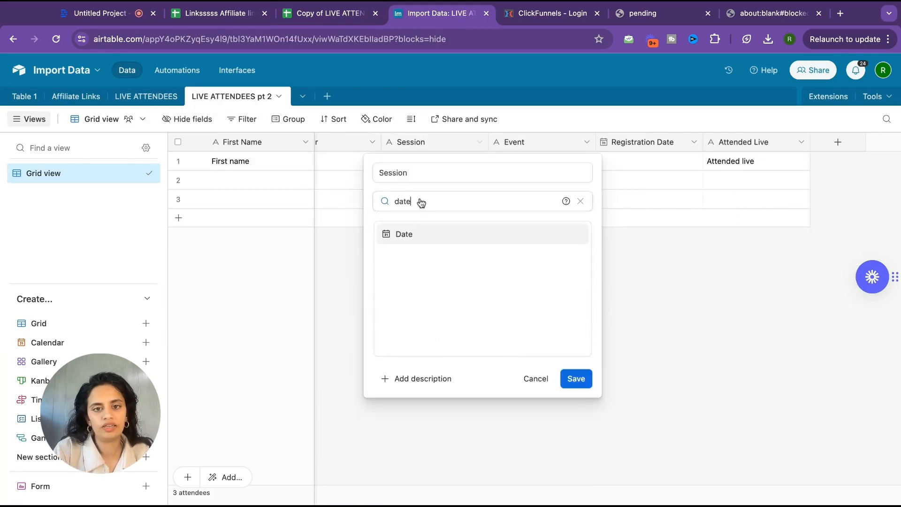
pyautogui.click(432, 240)
pyautogui.click(576, 388)
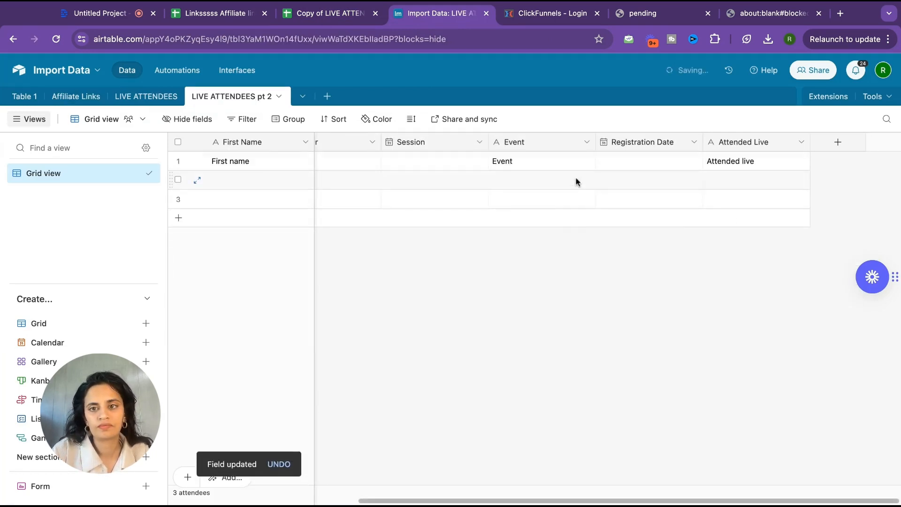
# Step: Change the Event field type to Date
pyautogui.click(586, 142)
pyautogui.click(575, 171)
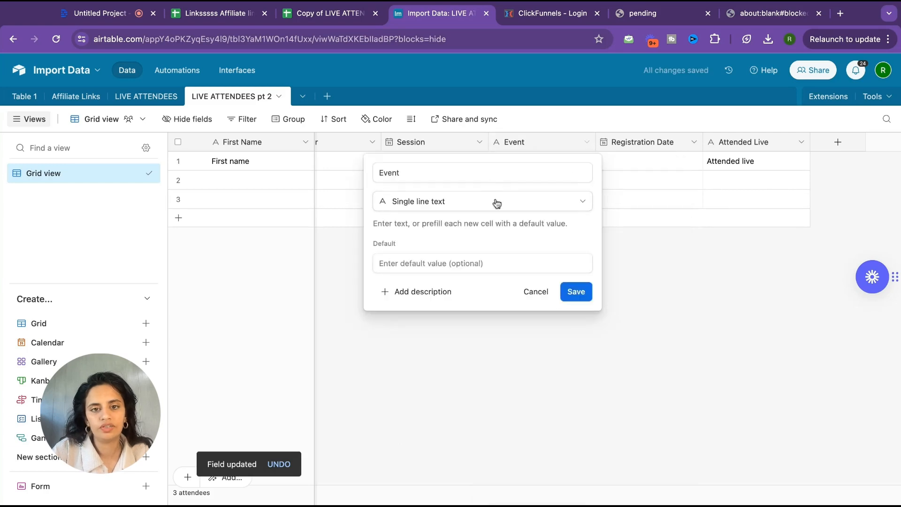
pyautogui.click(496, 203)
pyautogui.write('date')
pyautogui.click(466, 230)
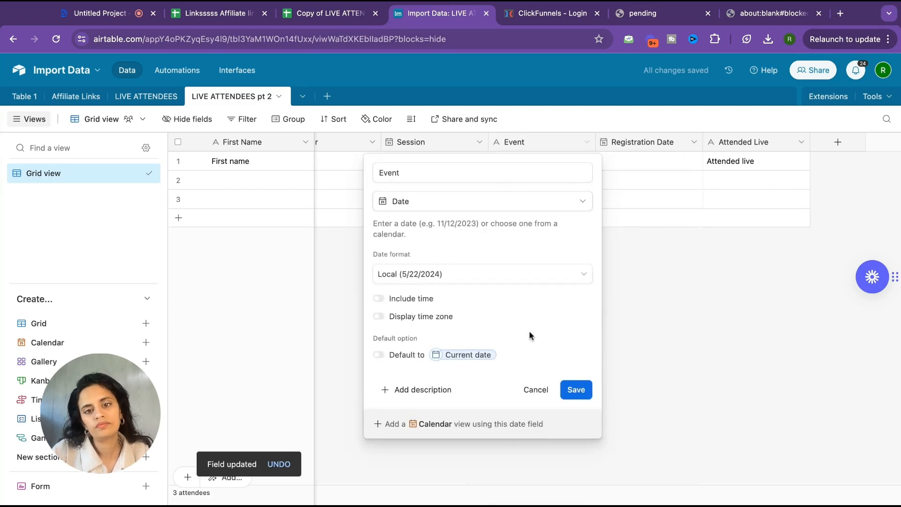
pyautogui.click(577, 389)
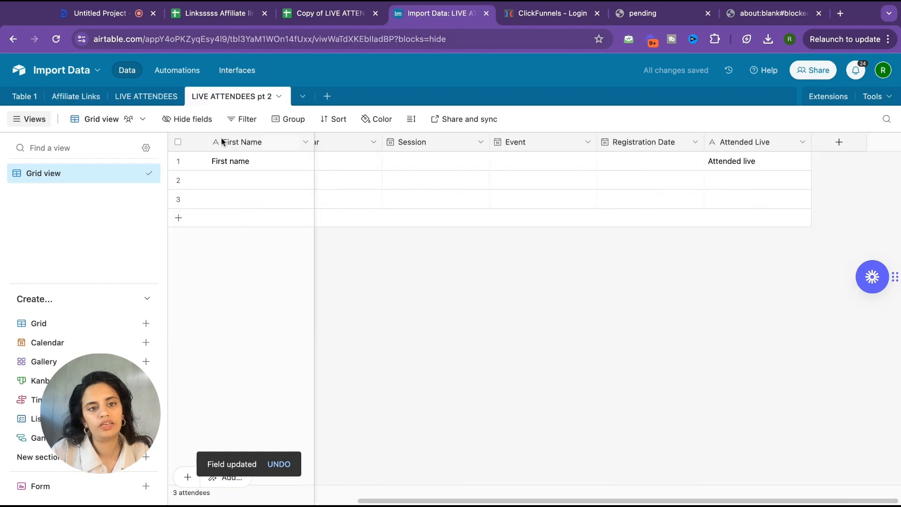
# Step: Clear all the pasted header values from the first record, from First Name through Attended Live
pyautogui.click(227, 161)
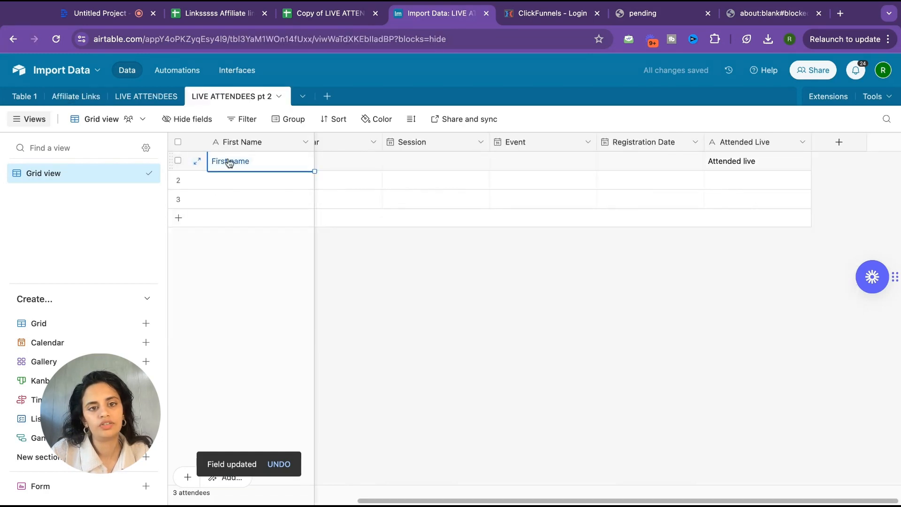
pyautogui.hotkey('shift', 'Right')
pyautogui.hotkey('shift', 'Right')
pyautogui.hotkey('shift', 'Right')
pyautogui.hotkey('shift', 'Right')
pyautogui.hotkey('shift', 'Right')
pyautogui.hotkey('shift', 'Right')
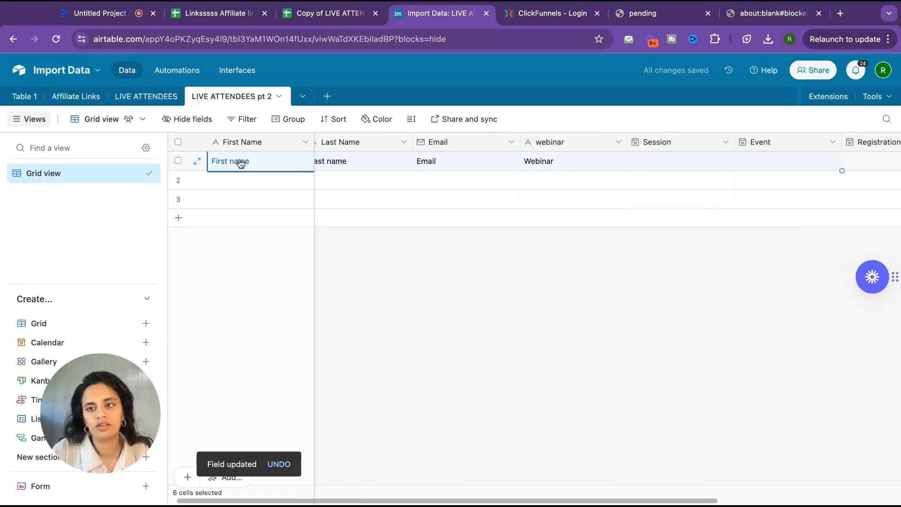
pyautogui.press('Delete')
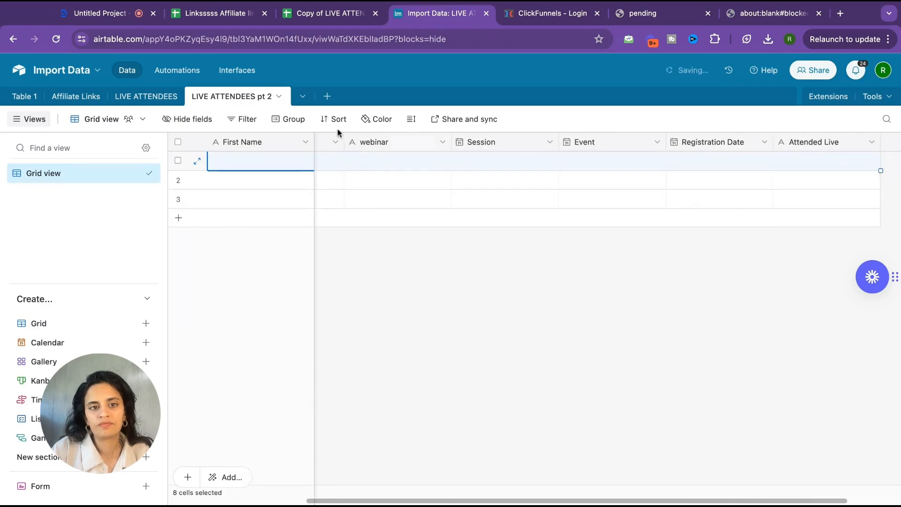
# Step: Start a CSV import into LIVE ATTENDEES pt 2 and upload the local Copy of LIVE ATTENDEES (2) CSV file
pyautogui.click(278, 96)
pyautogui.moveTo(272, 128)
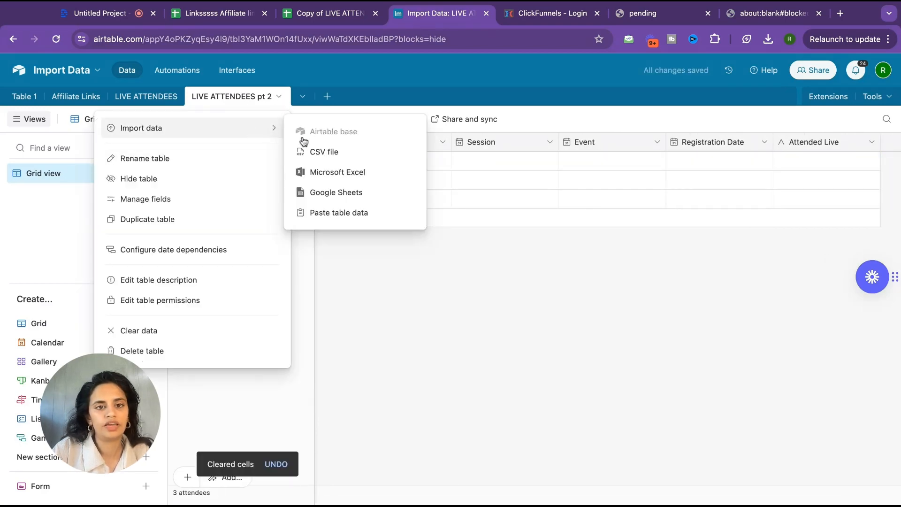
pyautogui.click(325, 152)
pyautogui.moveTo(770, 45); pyautogui.dragTo(432, 285)
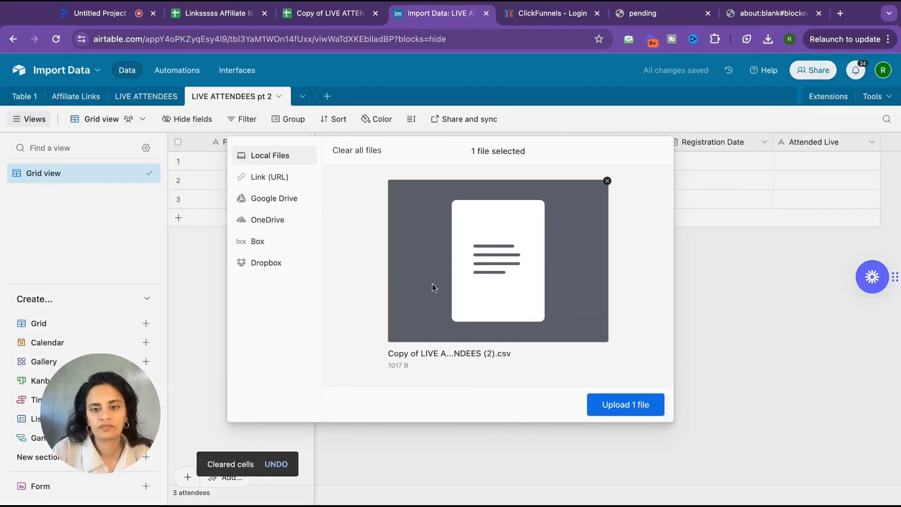
pyautogui.click(629, 402)
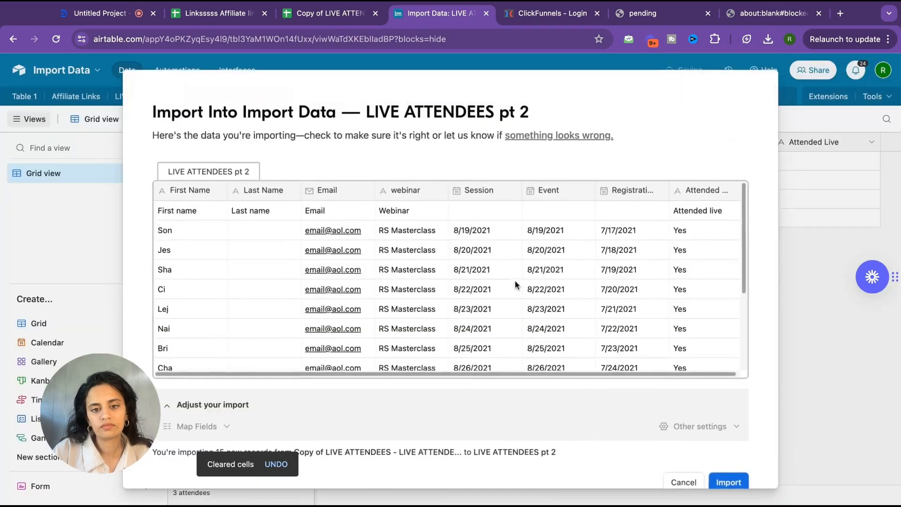
# Step: Check the import's field mapping, then import the CSV records with the first row excluded
pyautogui.click(221, 422)
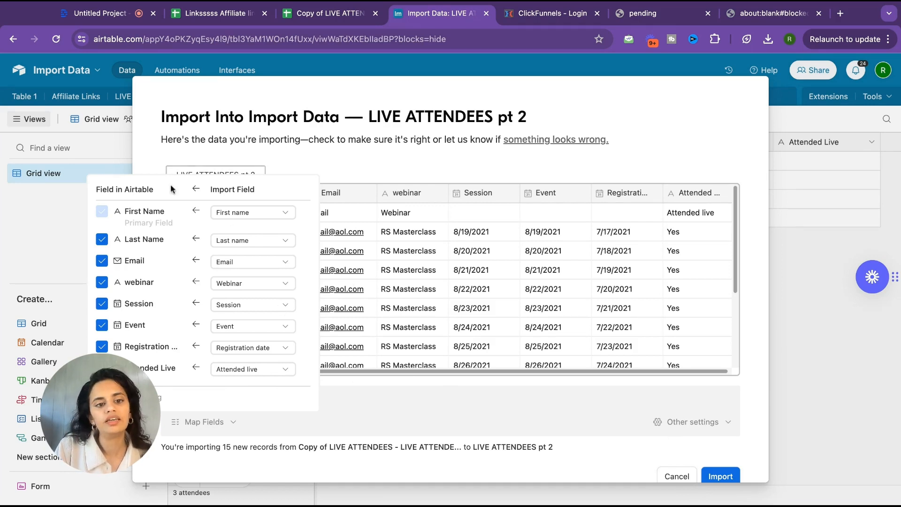
pyautogui.click(689, 421)
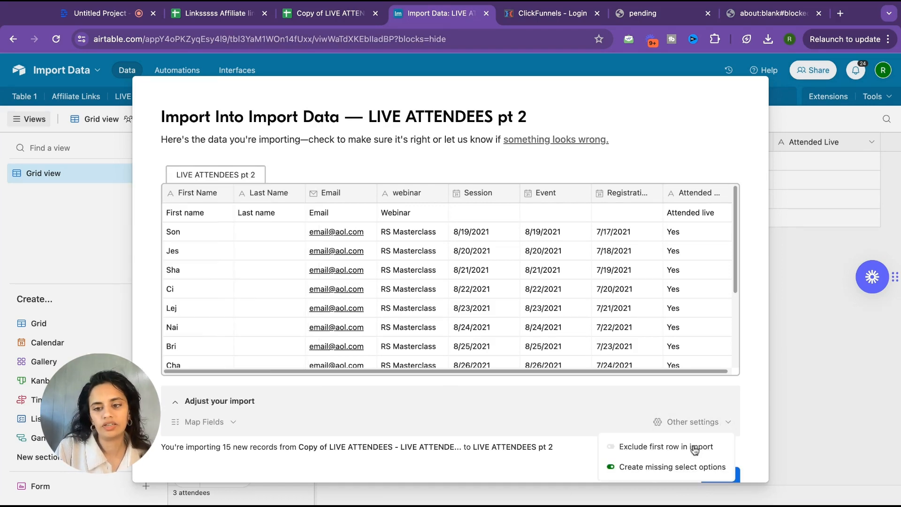
pyautogui.click(183, 212)
pyautogui.click(671, 421)
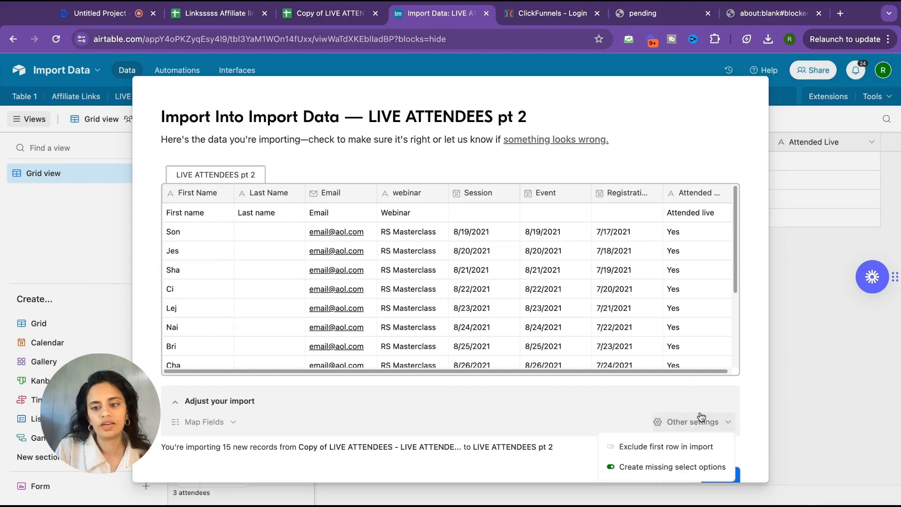
pyautogui.click(618, 448)
pyautogui.click(618, 448)
pyautogui.click(619, 448)
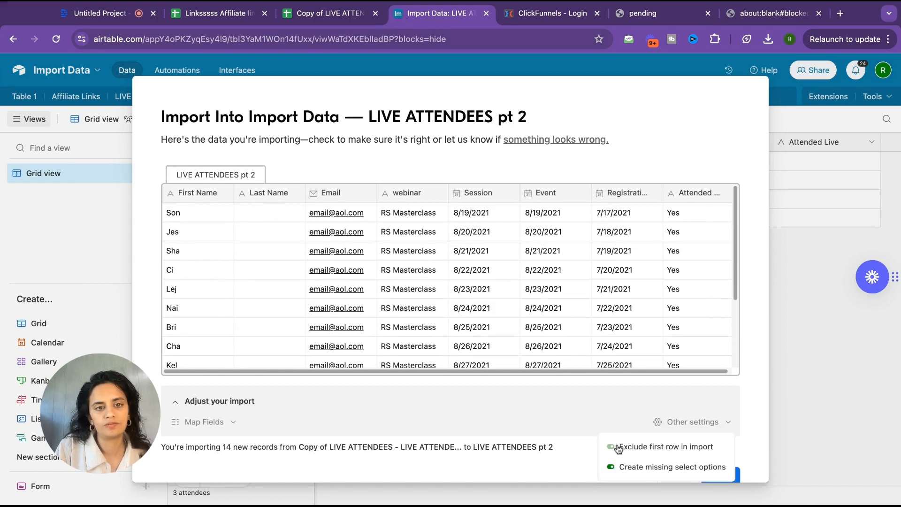
pyautogui.click(517, 427)
pyautogui.click(716, 475)
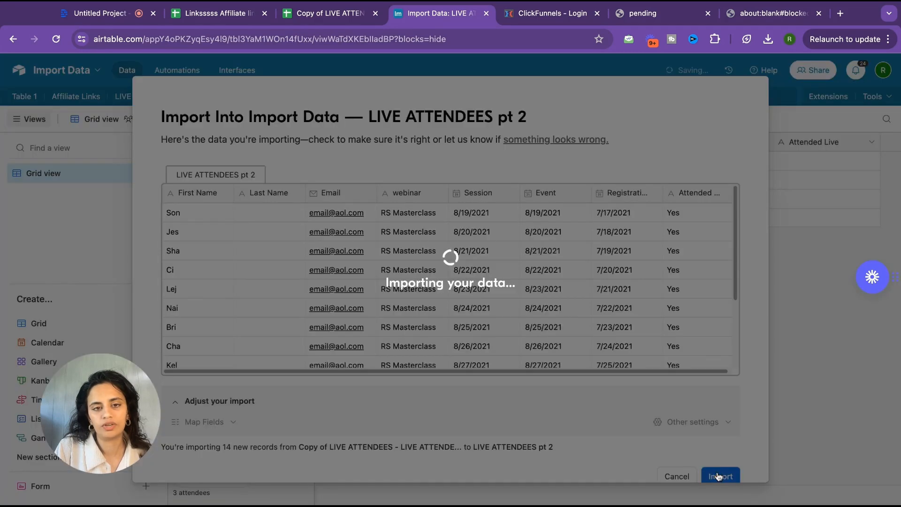
# Step: Compare the imported records with the Last name column in the Copy of LIVE ATTENDEES Google Sheet
pyautogui.hscroll(-1, 522, 188)
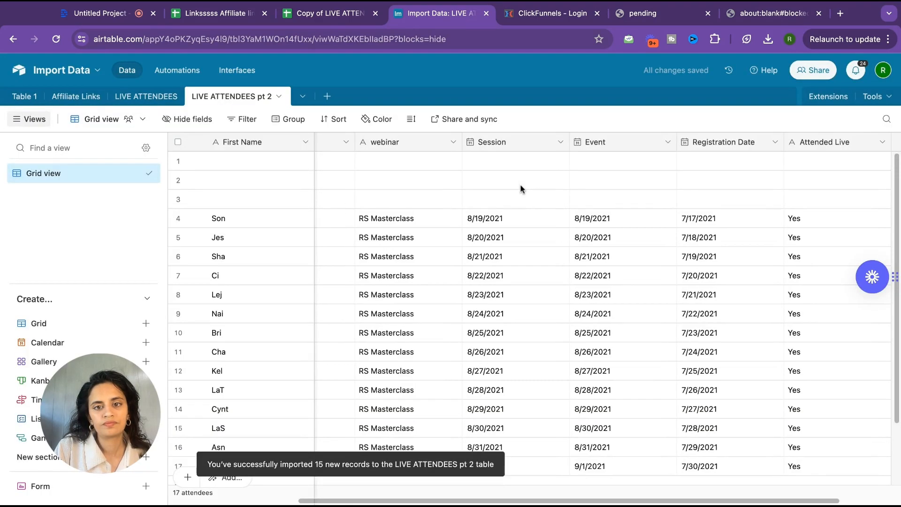
pyautogui.click(257, 100)
pyautogui.click(287, 235)
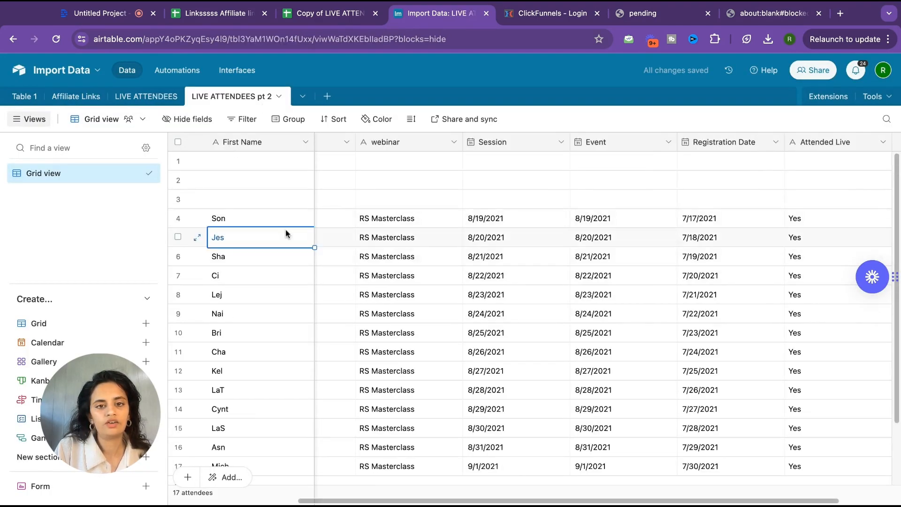
pyautogui.hscroll(-4, 302, 504)
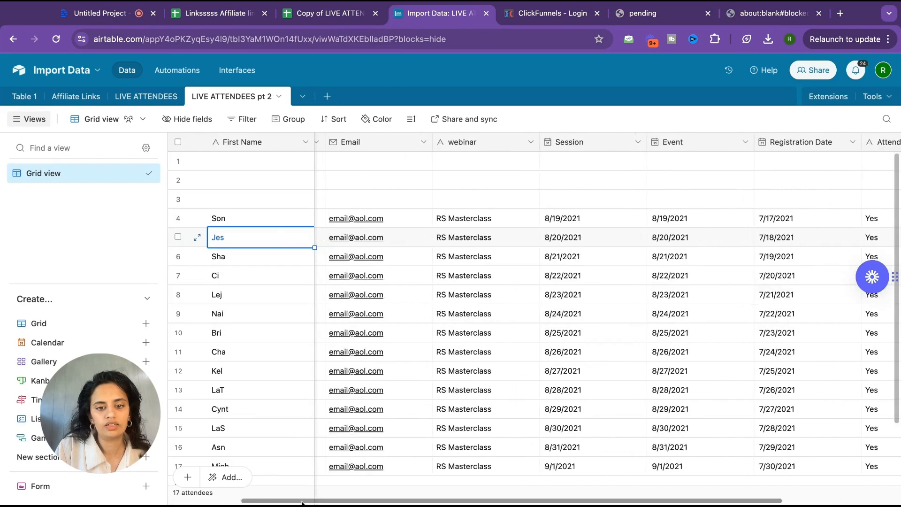
pyautogui.click(330, 16)
pyautogui.click(160, 208)
pyautogui.click(103, 172)
pyautogui.moveTo(102, 171); pyautogui.dragTo(105, 349)
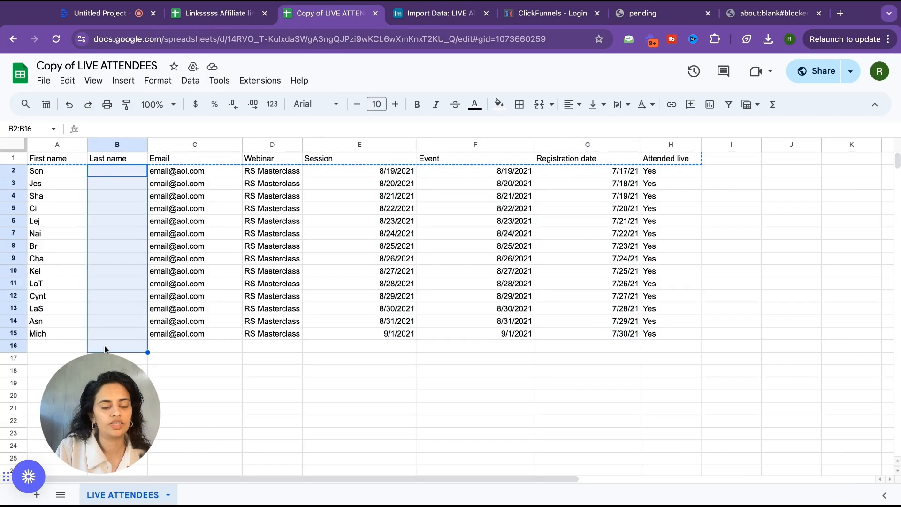
# Step: Return to Airtable and examine the imported records' Last Name, webinar, Session, Event, Registration Date and Attended Live values
pyautogui.click(433, 21)
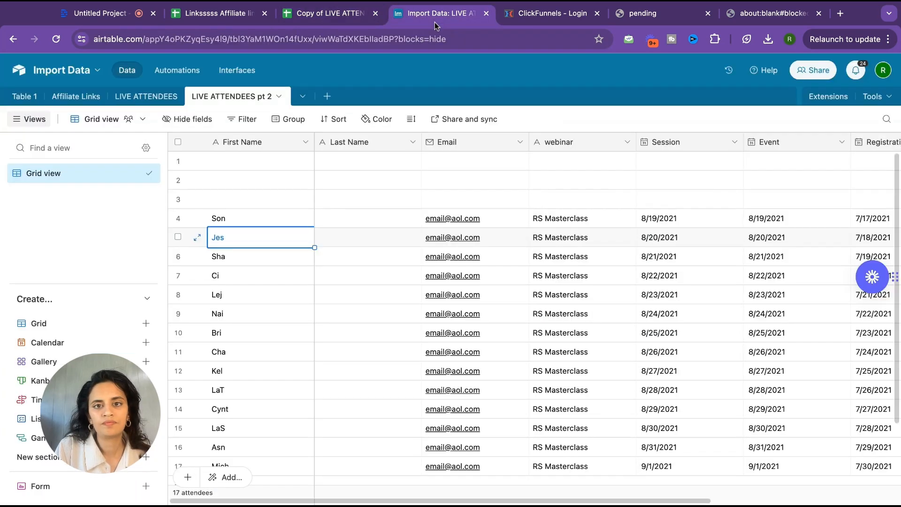
pyautogui.click(417, 243)
pyautogui.click(571, 244)
pyautogui.hscroll(4, 572, 244)
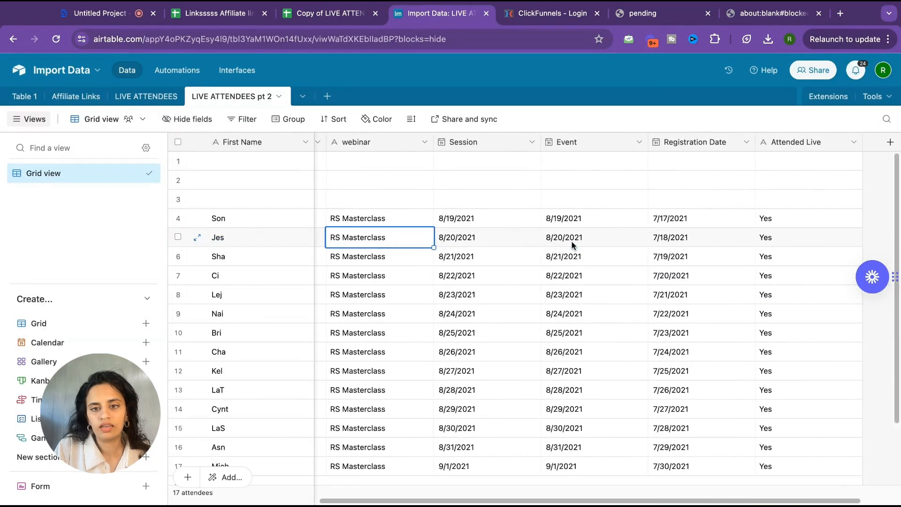
pyautogui.click(527, 245)
pyautogui.click(645, 250)
pyautogui.click(737, 264)
pyautogui.click(795, 266)
pyautogui.scroll(-2, 721, 237)
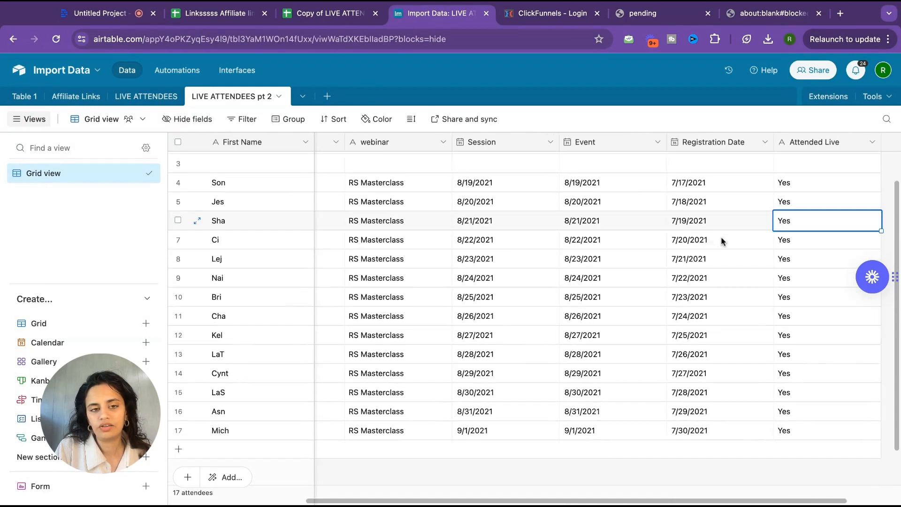
pyautogui.scroll(2, 720, 237)
# Step: Delete the three empty records above the imported attendees
pyautogui.click(178, 160)
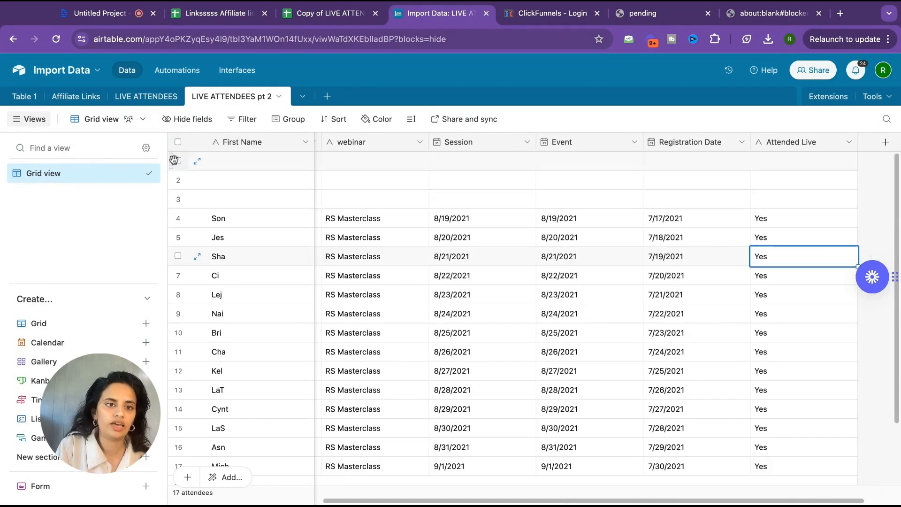
pyautogui.click(177, 179)
pyautogui.click(178, 199)
pyautogui.rightClick(178, 200)
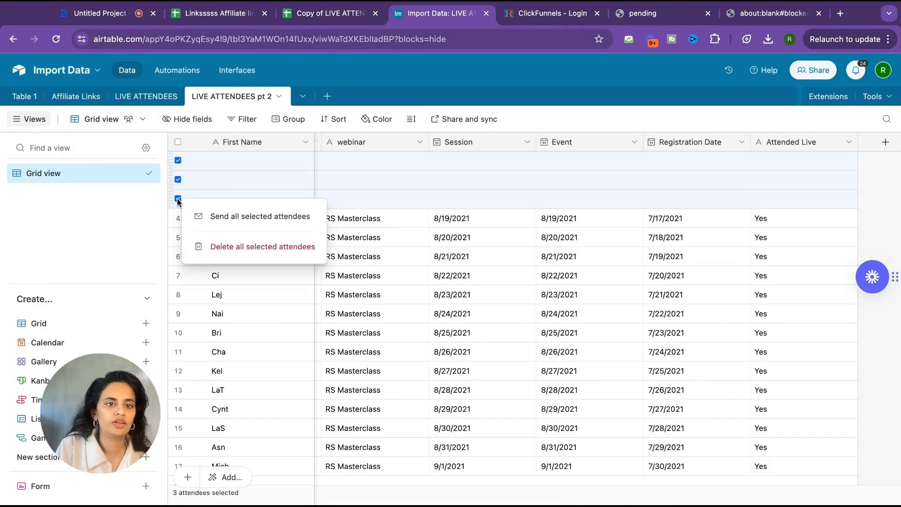
pyautogui.click(216, 248)
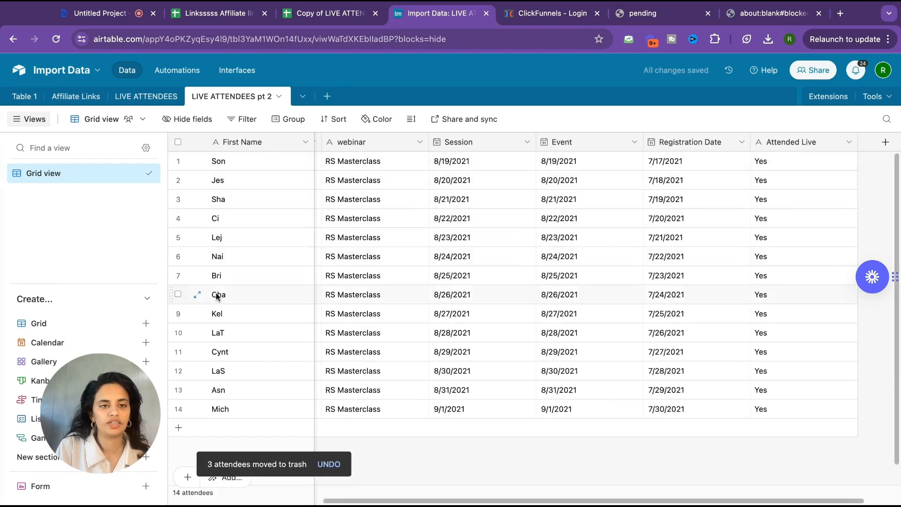